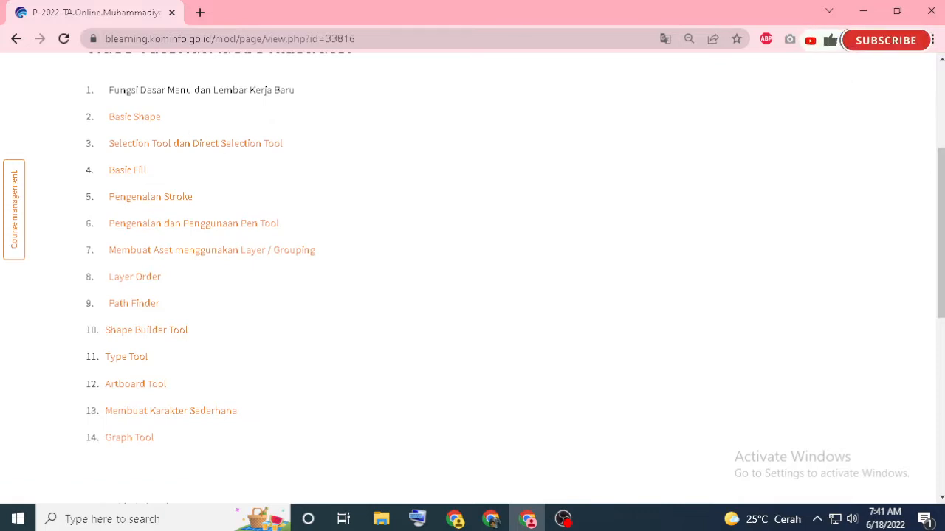
# Minimise the browser, launch CorelDRAW X7 in a maximised window and close its welcome screen
pyautogui.click(860, 11)
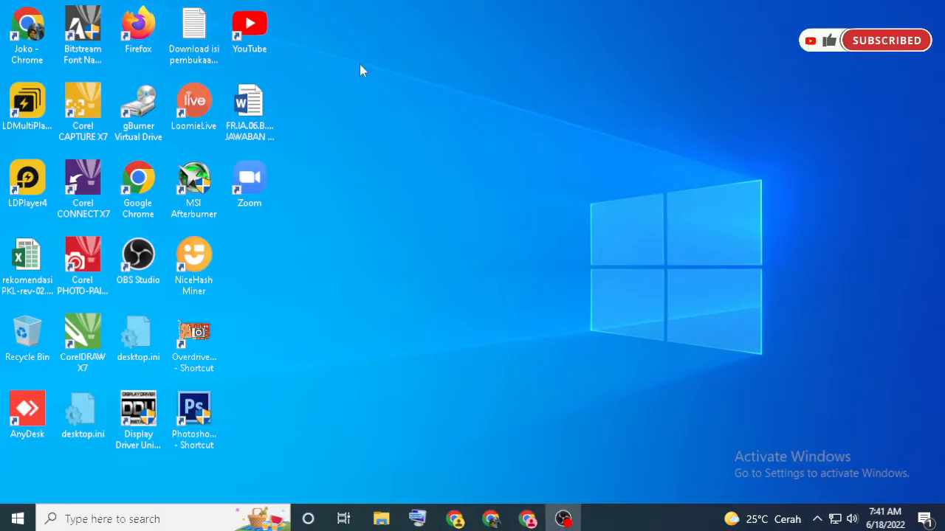
pyautogui.doubleClick(72, 347)
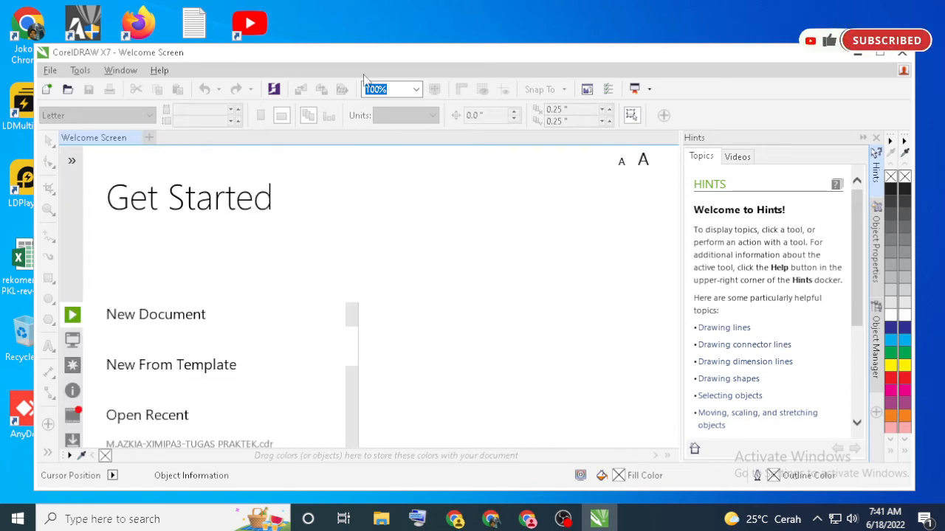
pyautogui.doubleClick(417, 59)
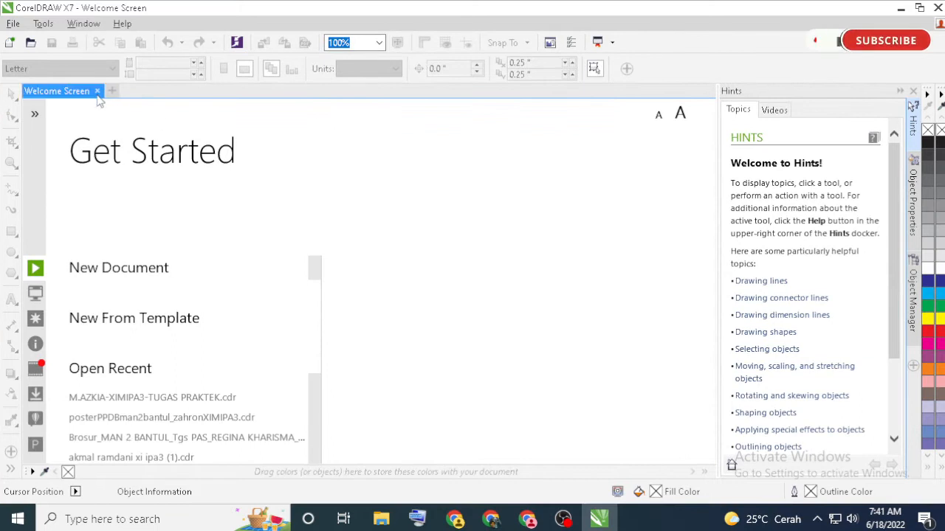
pyautogui.click(101, 92)
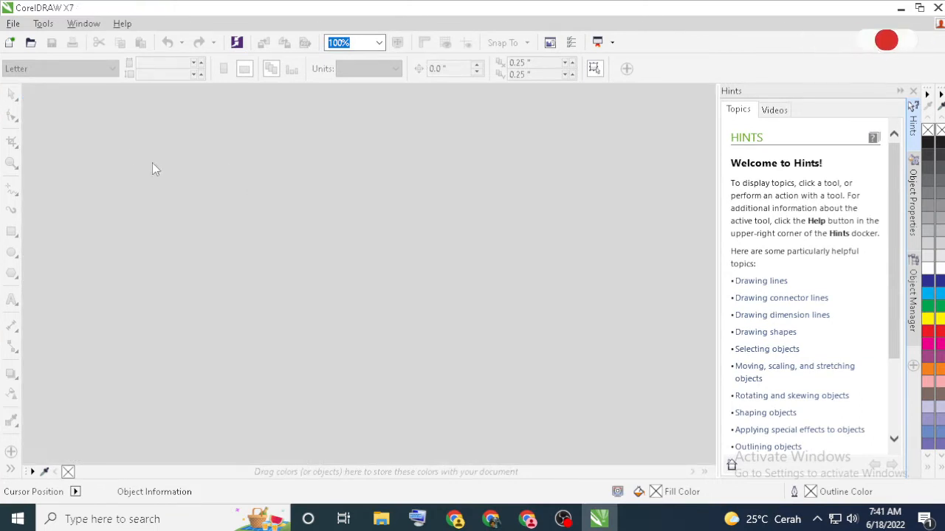
# Start a new document and name it sampel
pyautogui.click(15, 24)
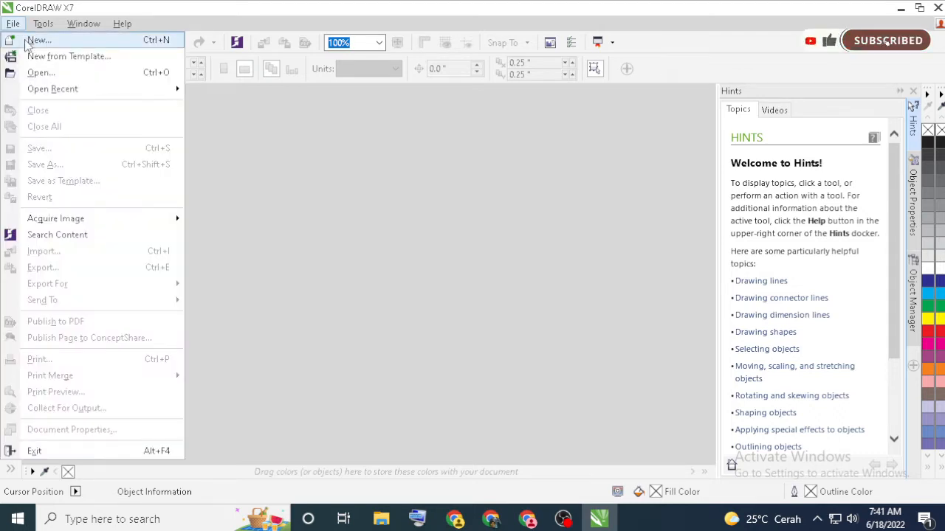
pyautogui.click(90, 10)
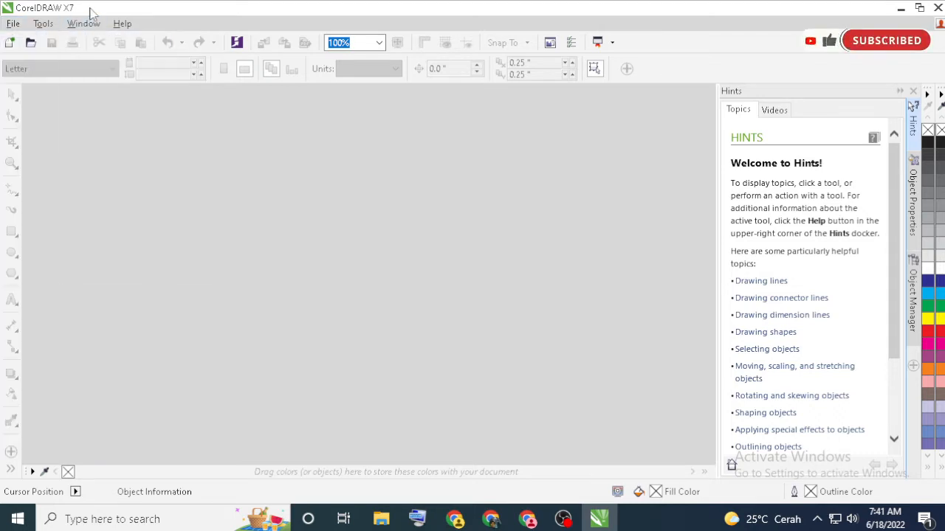
pyautogui.click(11, 44)
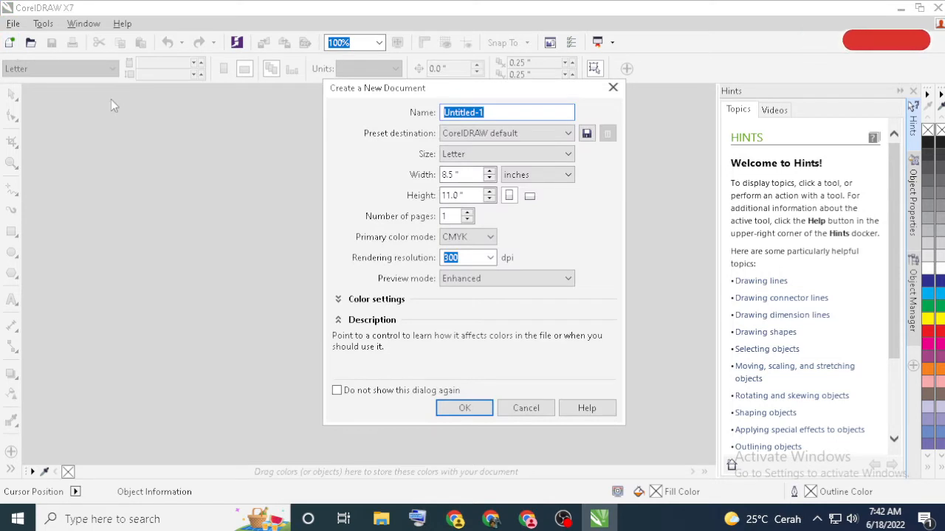
pyautogui.click(520, 113)
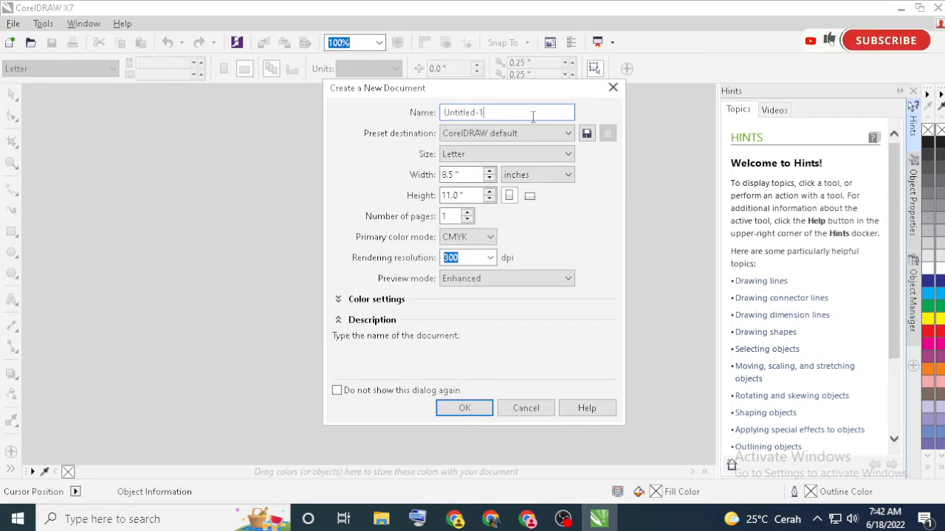
pyautogui.moveTo(532, 116); pyautogui.dragTo(417, 121)
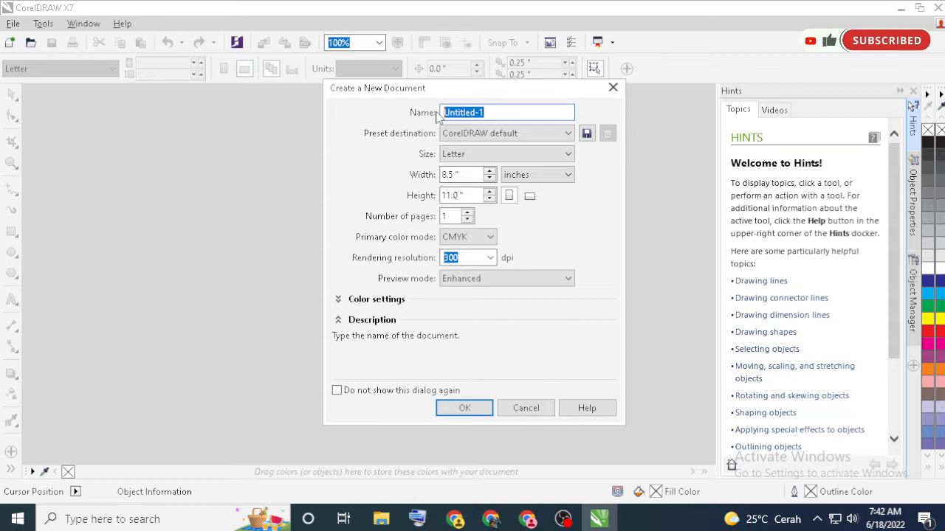
pyautogui.write('sampel')
# Set the new document's page size to A4 and create the document
pyautogui.click(487, 155)
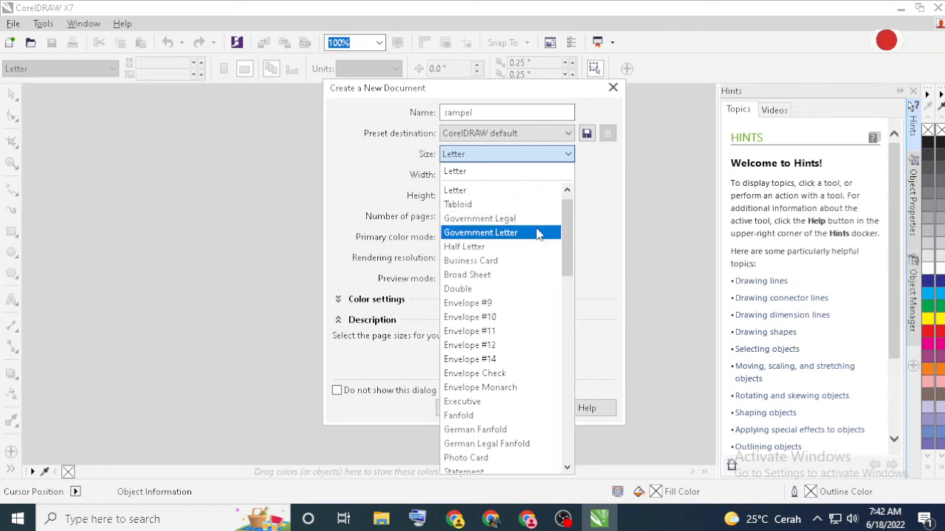
pyautogui.moveTo(565, 228); pyautogui.dragTo(566, 327)
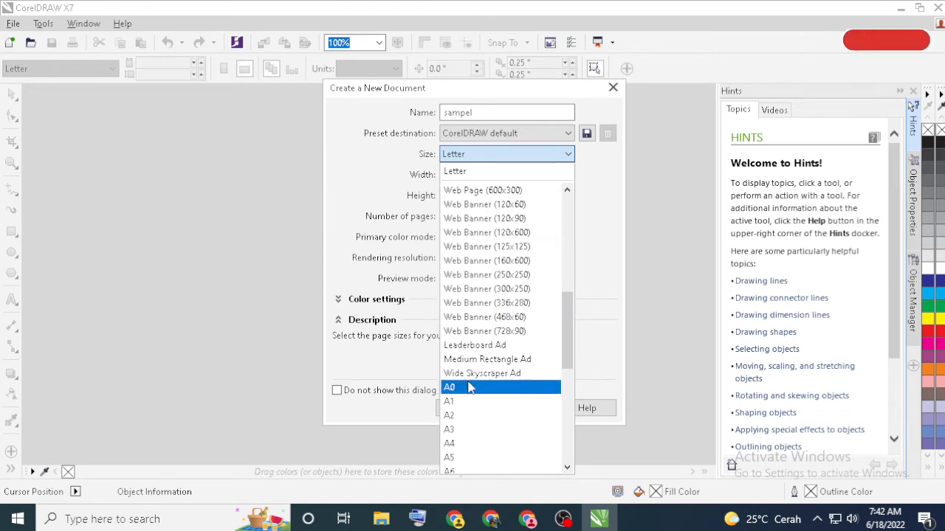
pyautogui.moveTo(571, 353); pyautogui.dragTo(567, 413)
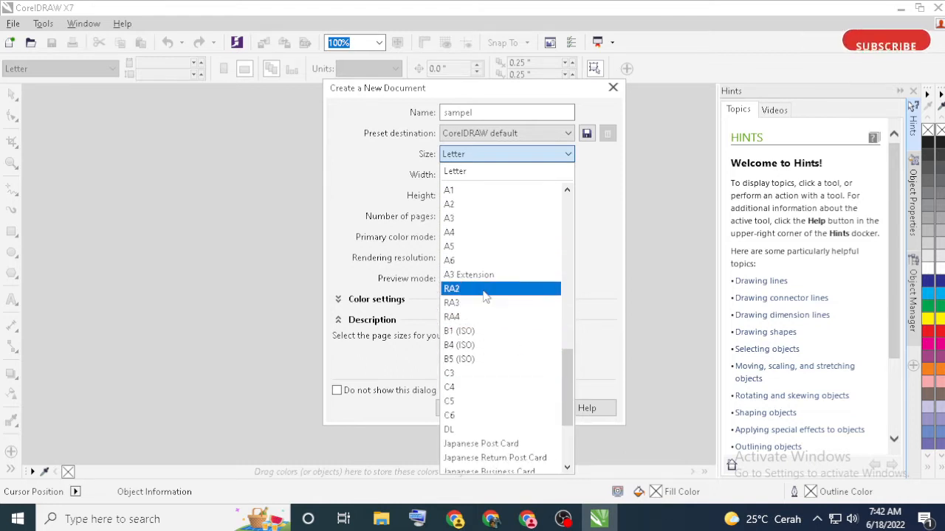
pyautogui.moveTo(564, 389); pyautogui.dragTo(564, 439)
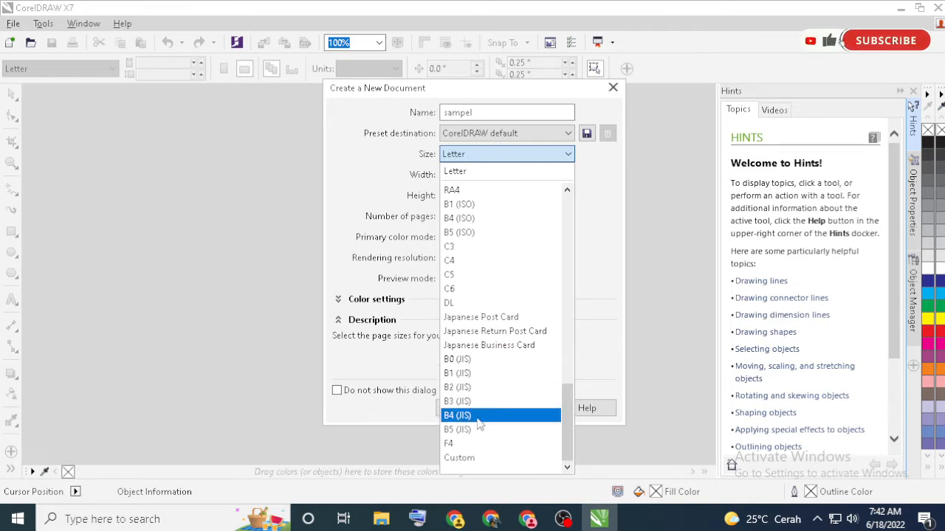
pyautogui.moveTo(569, 429); pyautogui.dragTo(574, 380)
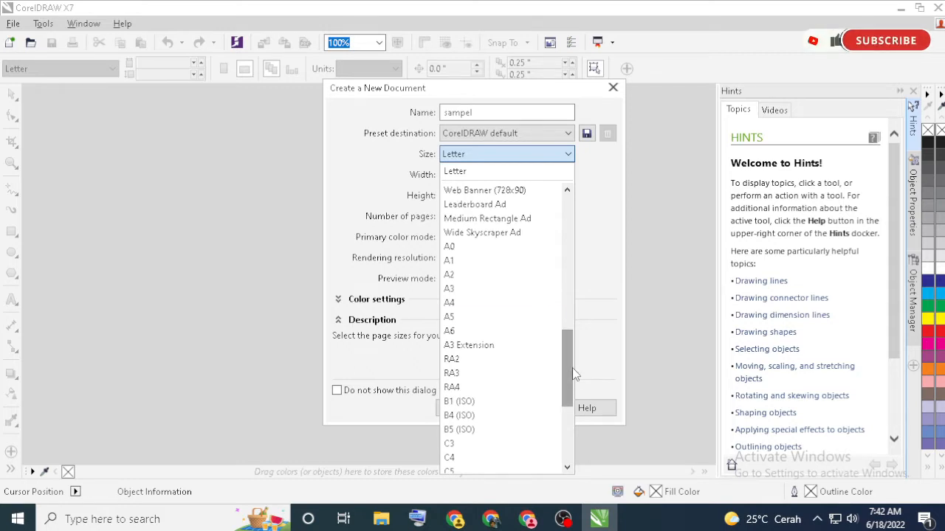
pyautogui.click(456, 307)
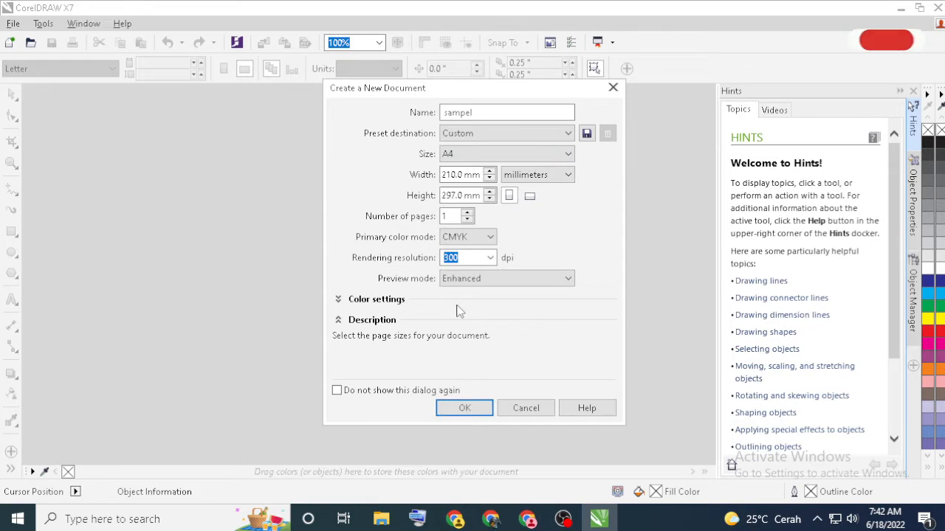
pyautogui.click(467, 409)
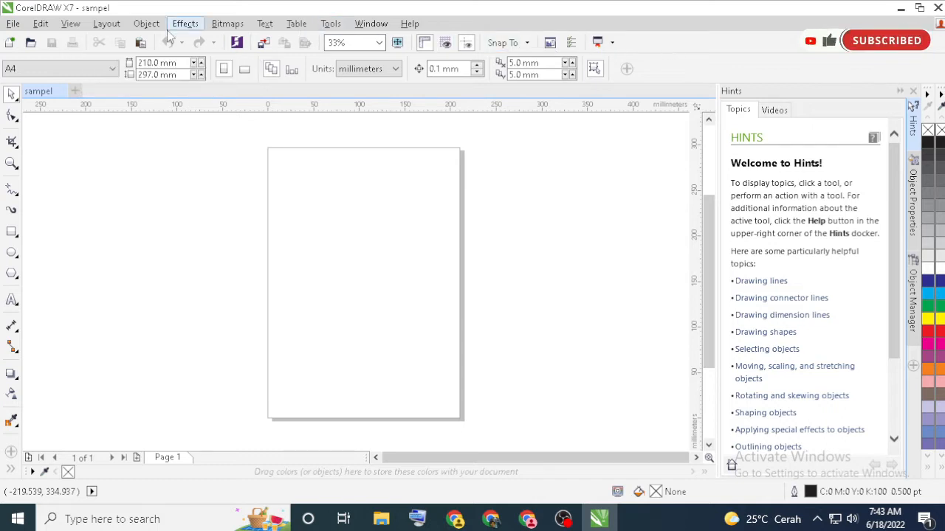
# View the page at 100%, then fitted to page, to width and to height
pyautogui.click(378, 43)
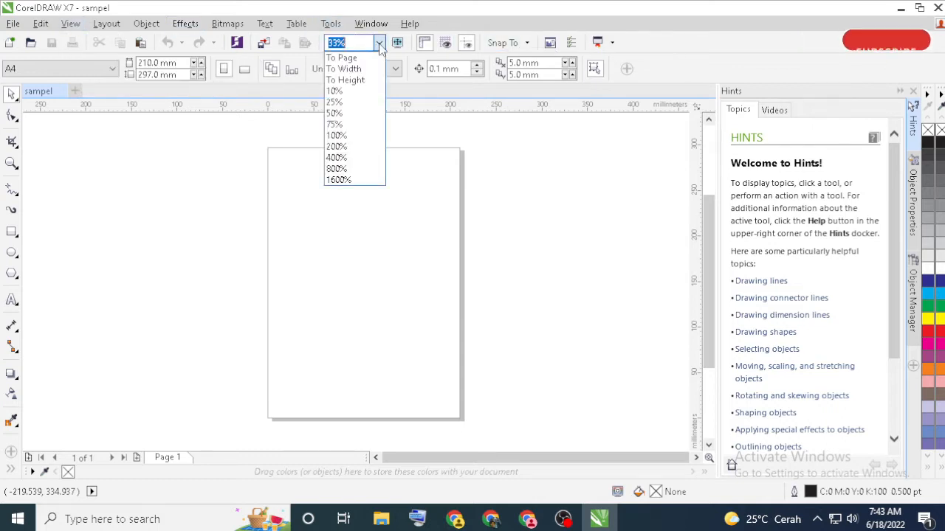
pyautogui.click(356, 136)
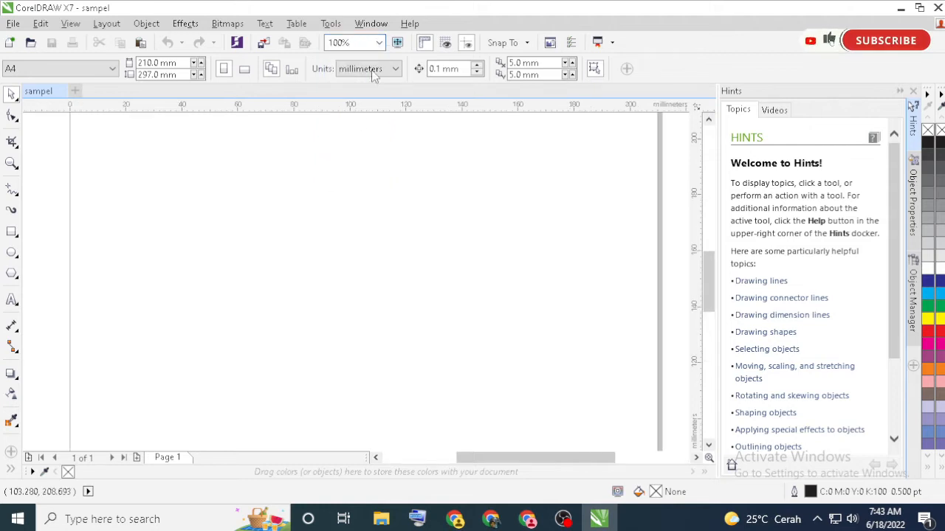
pyautogui.click(380, 43)
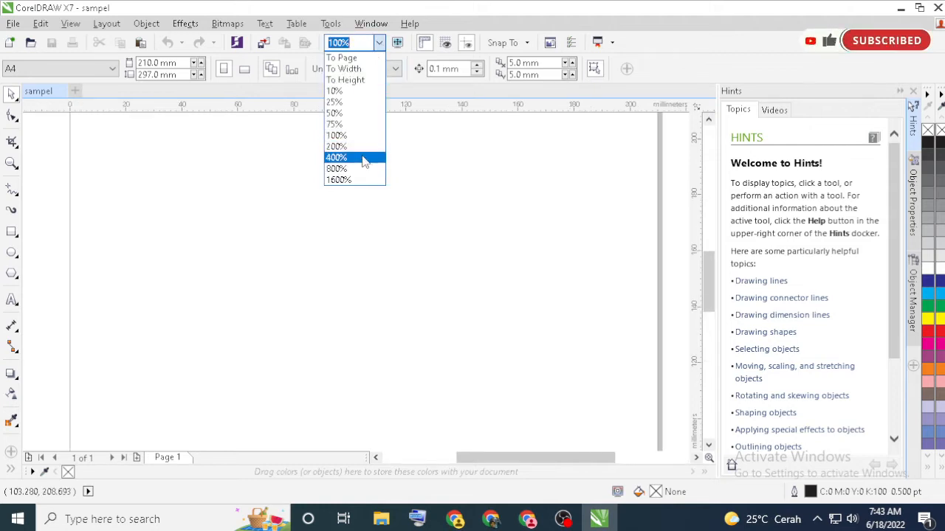
pyautogui.click(341, 58)
pyautogui.click(377, 45)
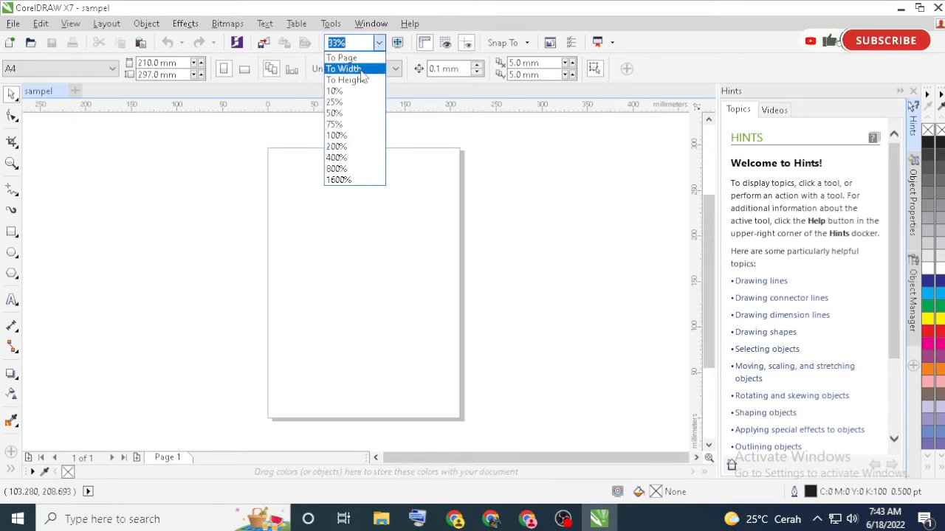
pyautogui.click(343, 69)
pyautogui.click(380, 43)
pyautogui.click(364, 78)
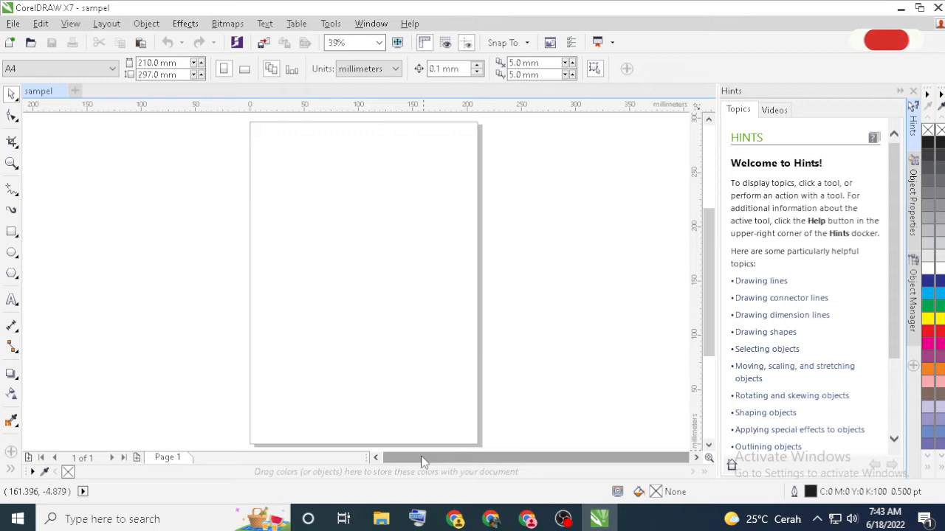
# Scroll the view away from the page sideways and upwards, and bring it back with the To Page zoom level
pyautogui.click(696, 457)
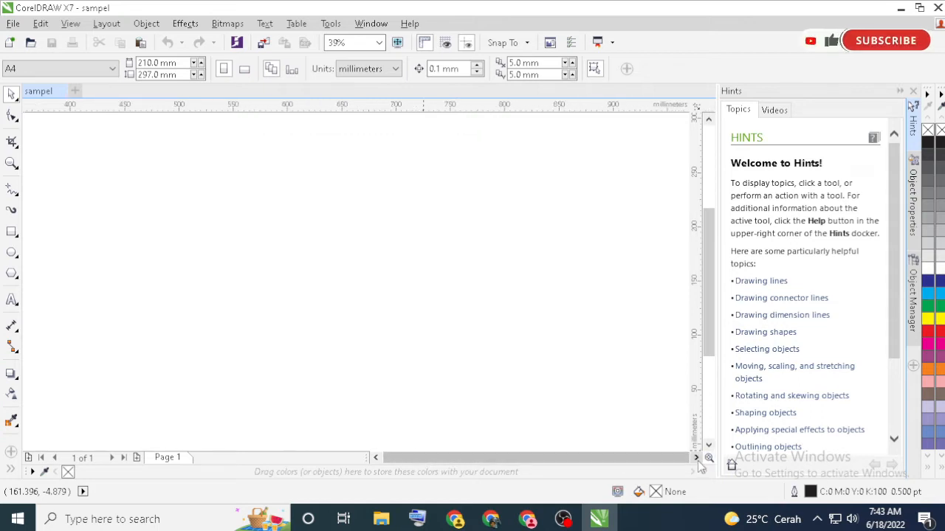
pyautogui.moveTo(710, 350); pyautogui.dragTo(710, 134)
pyautogui.click(709, 120)
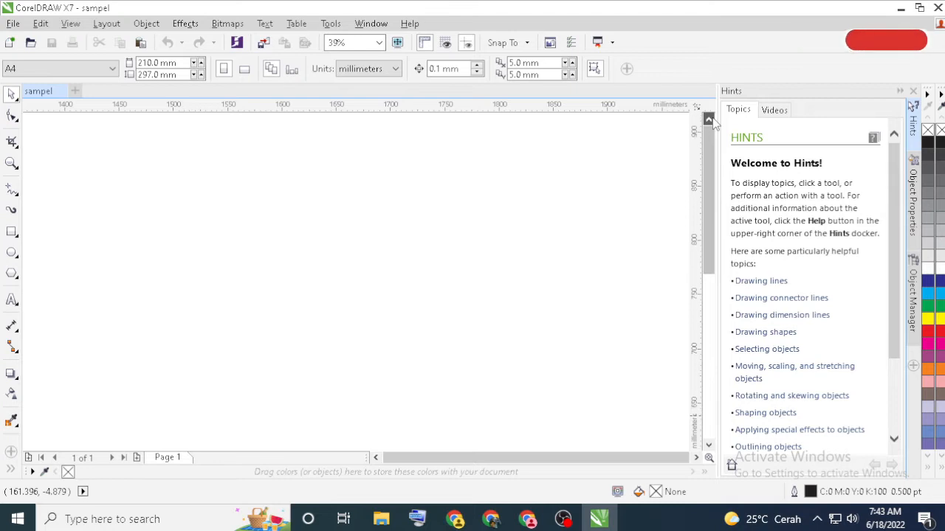
pyautogui.click(710, 119)
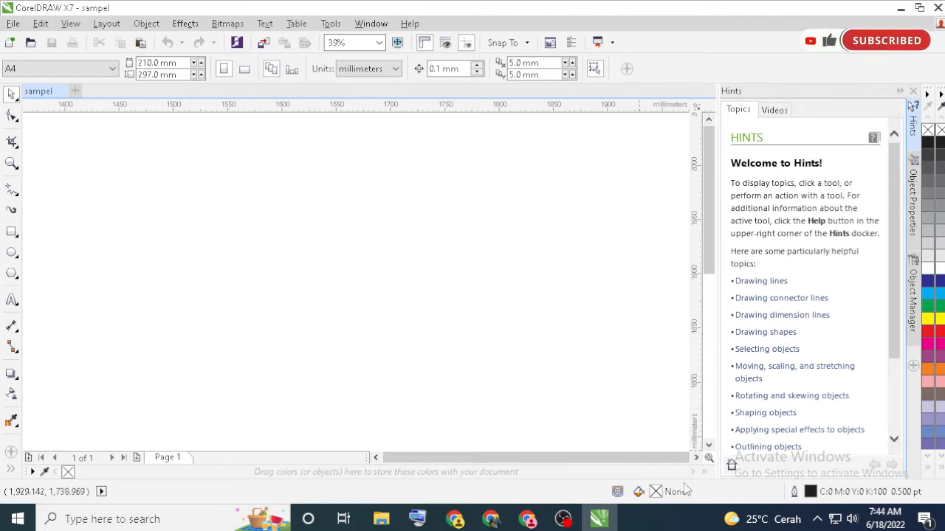
pyautogui.click(379, 42)
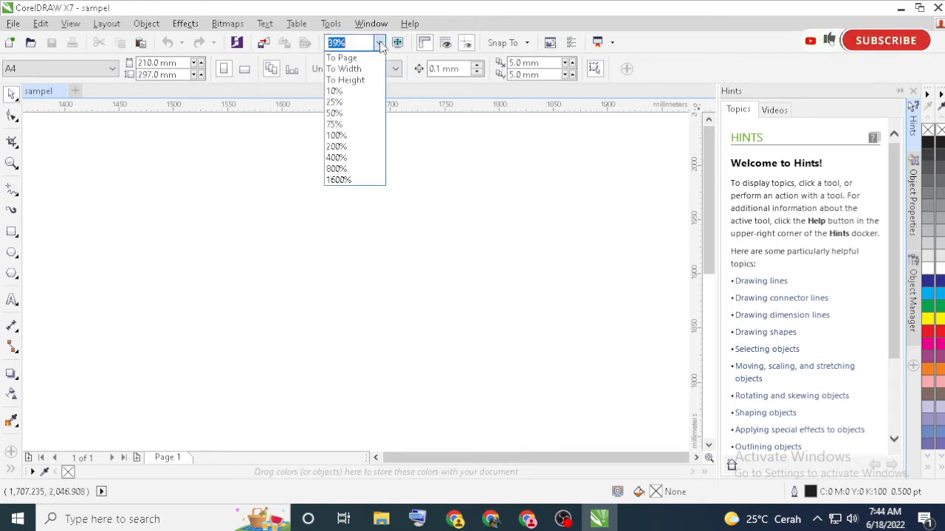
pyautogui.click(371, 58)
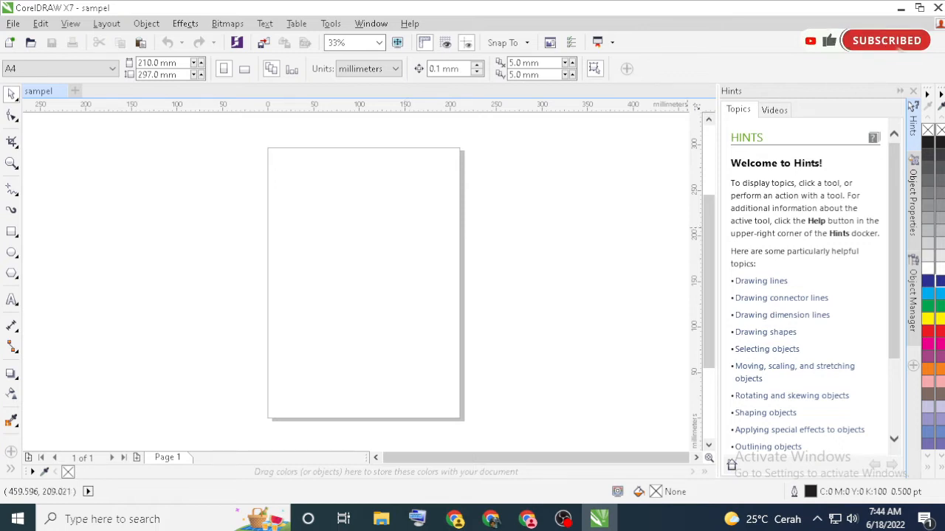
# Draw a rectangle about 102 × 54 mm near the middle of the page, leaving the document's default properties as they are
pyautogui.click(940, 281)
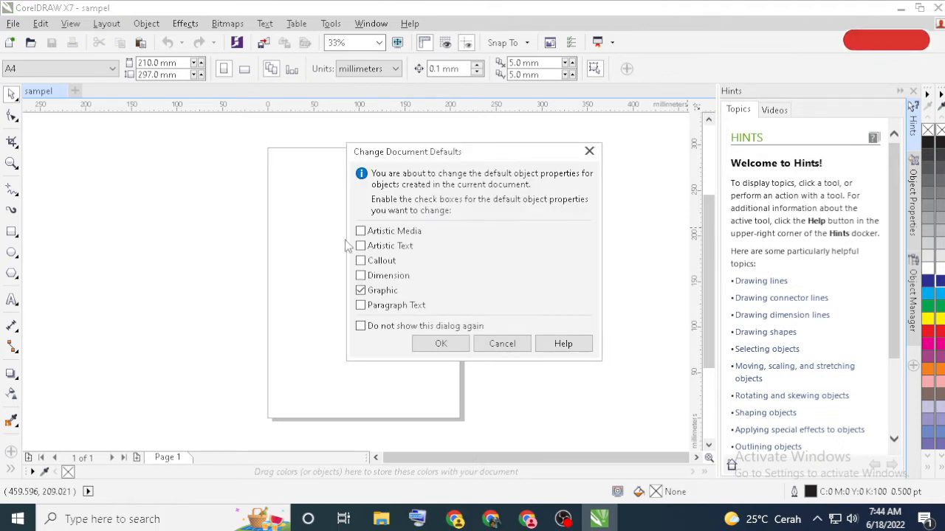
pyautogui.click(502, 344)
pyautogui.click(12, 232)
pyautogui.moveTo(308, 238); pyautogui.dragTo(400, 286)
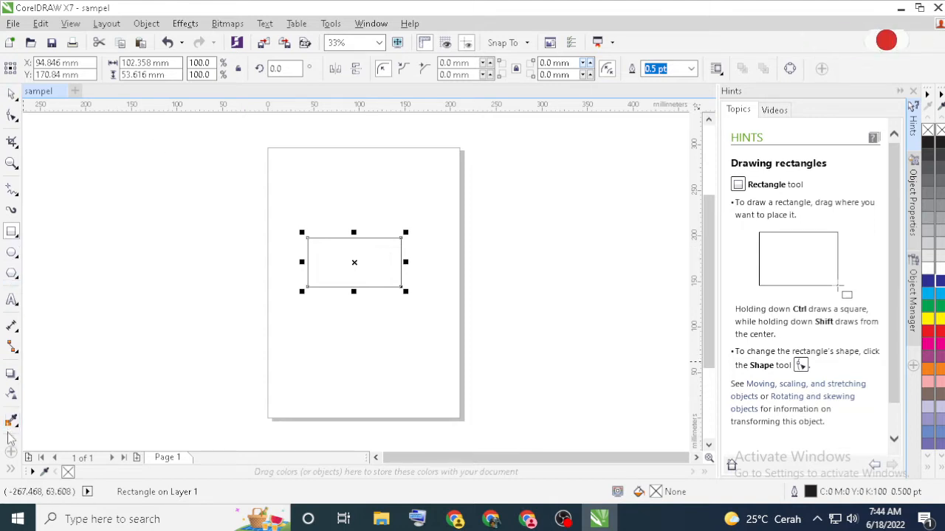
# Move the rectangle near the page's upper-left corner and round all its corners to a radius of about 16 mm
pyautogui.click(11, 96)
pyautogui.moveTo(369, 273); pyautogui.dragTo(335, 185)
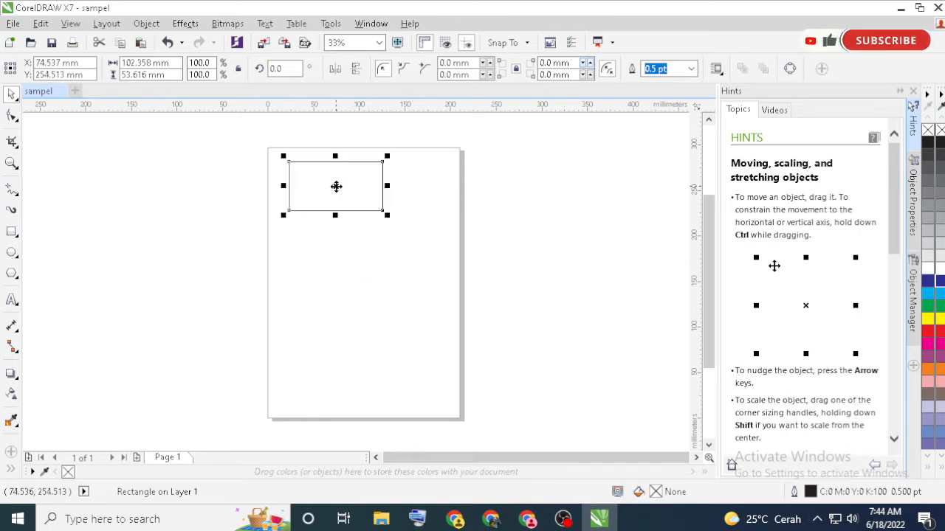
pyautogui.click(11, 116)
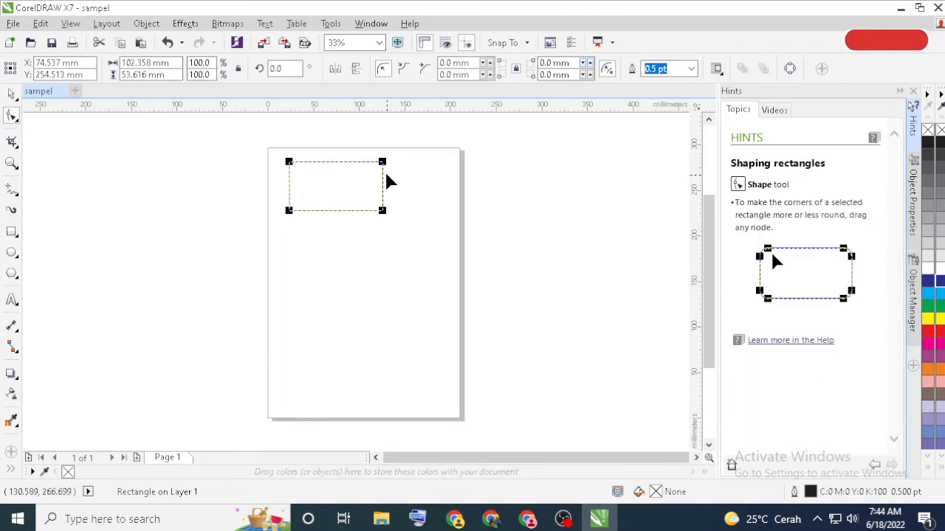
pyautogui.moveTo(383, 169); pyautogui.dragTo(348, 167)
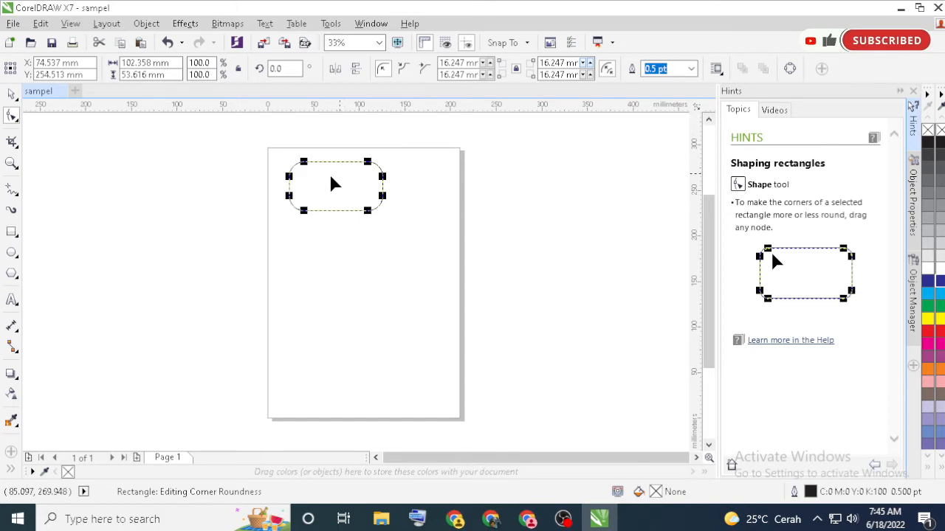
# Mark a crop area about 92 × 90 mm over the right part of the rounded rectangle and clear it
pyautogui.click(12, 143)
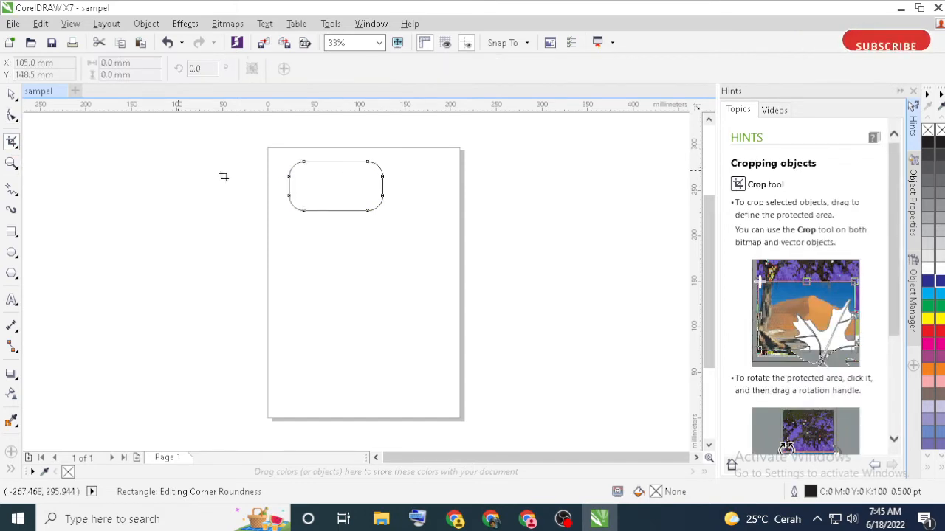
pyautogui.moveTo(328, 150); pyautogui.dragTo(412, 232)
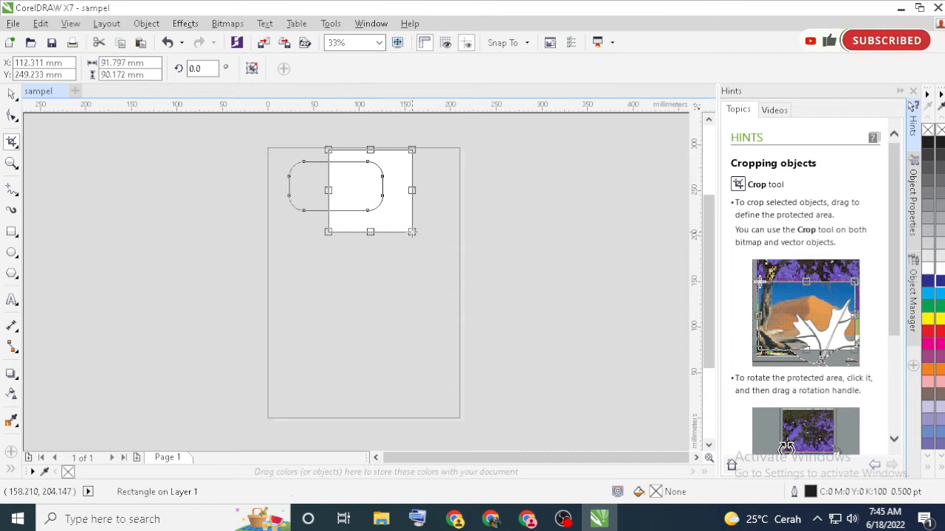
pyautogui.click(252, 69)
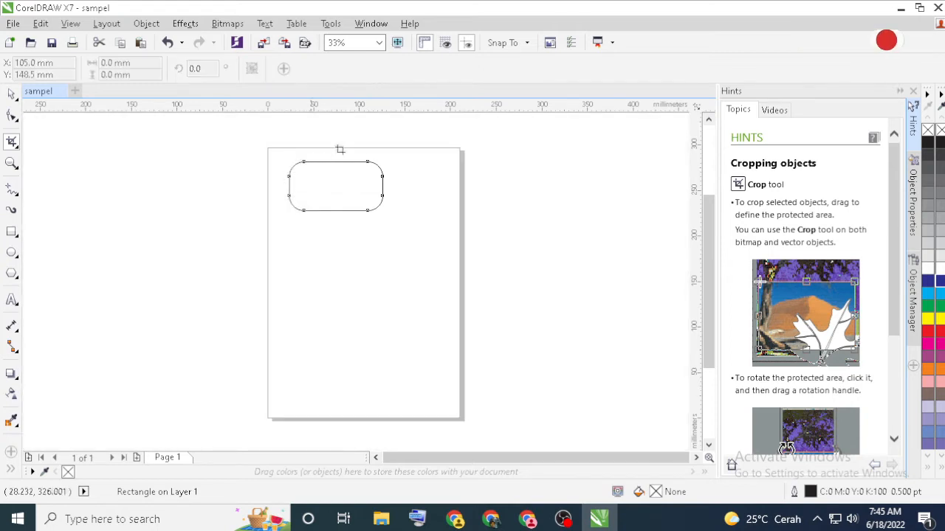
# Magnify the rounded rectangle with the Zoom tool, stepping out to 16% and back in to 65%
pyautogui.click(11, 164)
pyautogui.click(337, 191)
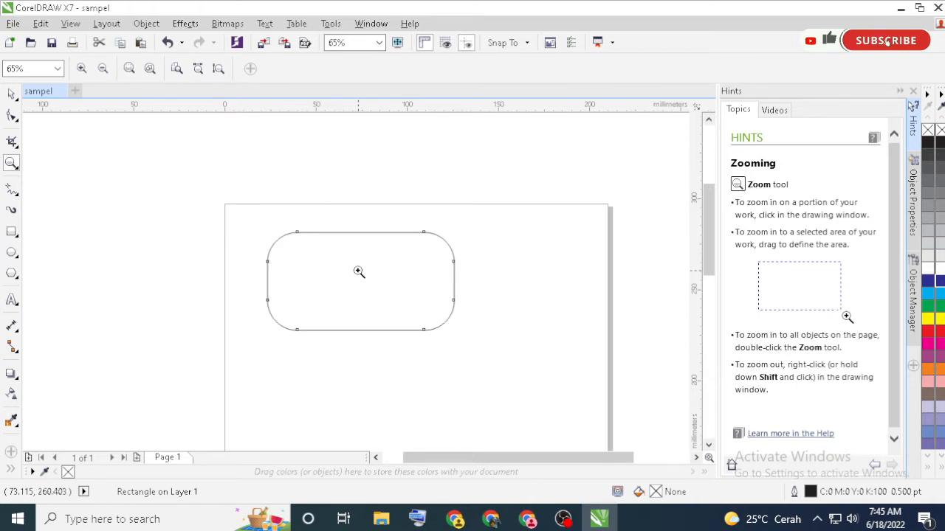
pyautogui.click(99, 71)
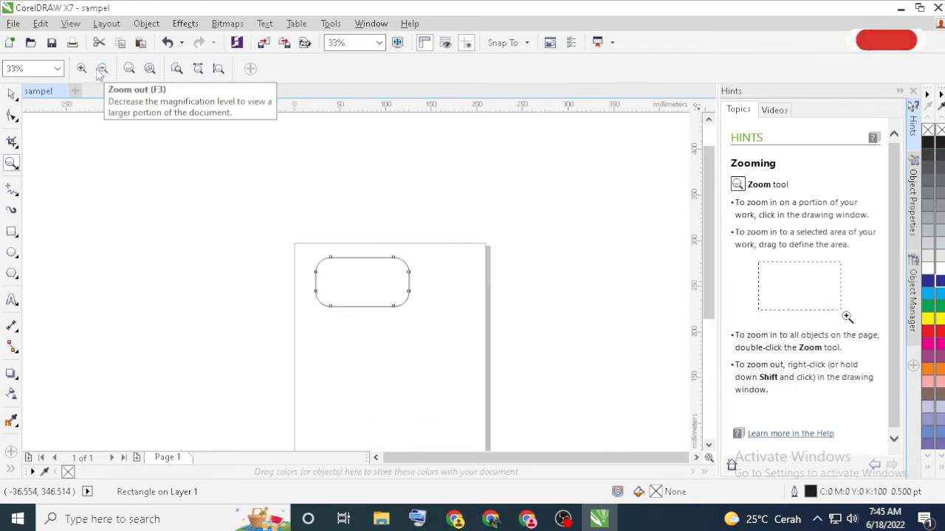
pyautogui.click(100, 70)
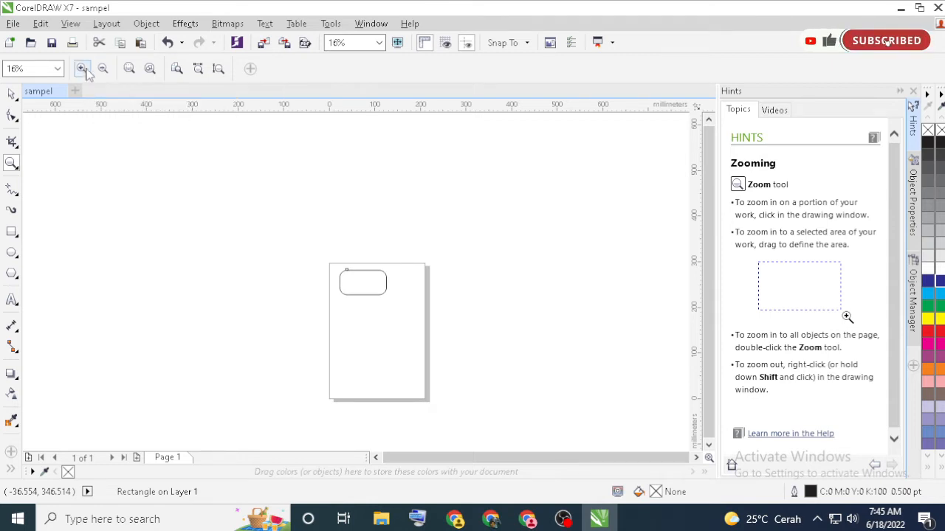
pyautogui.click(82, 69)
pyautogui.click(82, 68)
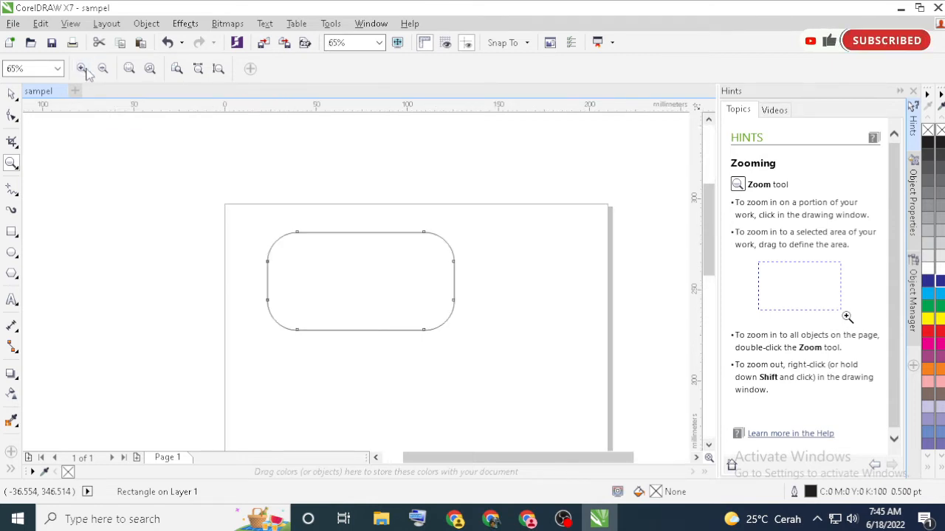
# Draw a looping Freehand curve about 160 × 71 mm running beneath the rounded rectangle and rising towards the page's right edge
pyautogui.rightClick(18, 194)
pyautogui.press('Escape')
pyautogui.click(19, 198)
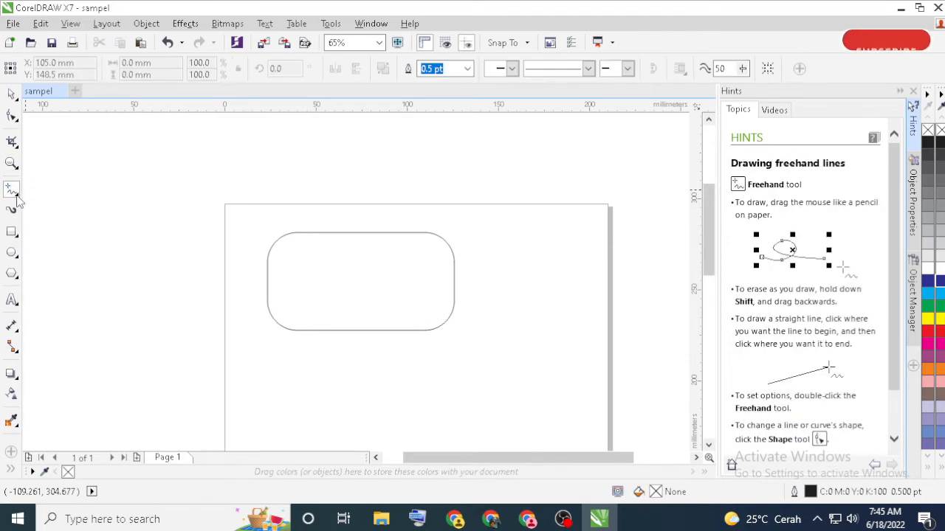
pyautogui.click(17, 196)
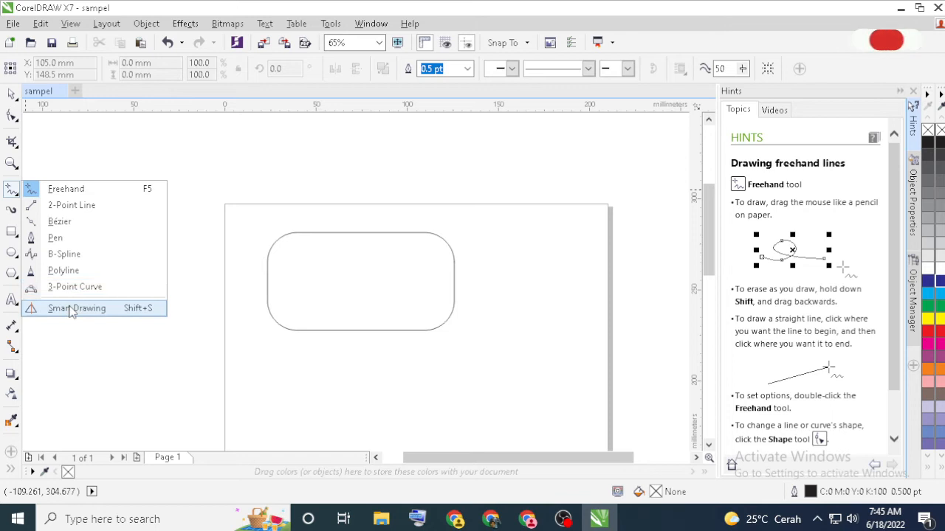
pyautogui.click(61, 190)
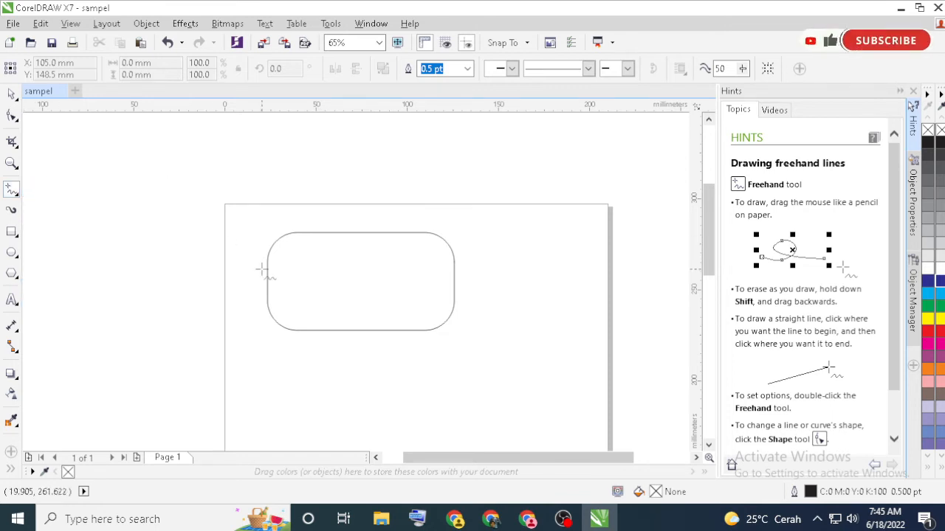
pyautogui.click(18, 198)
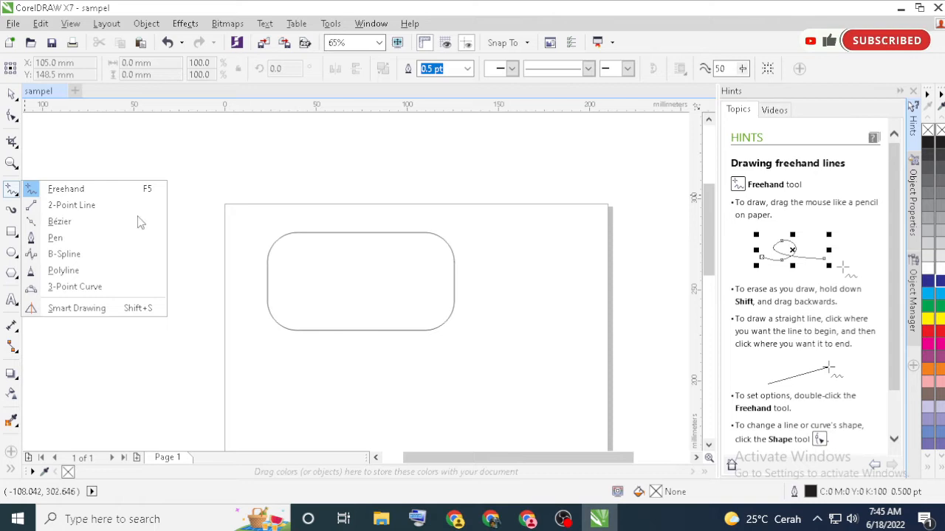
pyautogui.click(276, 362)
pyautogui.moveTo(266, 378)
pyautogui.mouseDown()
pyautogui.moveTo(306, 345)
pyautogui.moveTo(351, 415)
pyautogui.moveTo(283, 428)
pyautogui.moveTo(380, 366)
pyautogui.moveTo(344, 409)
pyautogui.moveTo(442, 365)
pyautogui.moveTo(402, 364)
pyautogui.moveTo(456, 340)
pyautogui.moveTo(503, 379)
pyautogui.moveTo(495, 382)
pyautogui.moveTo(487, 333)
pyautogui.moveTo(528, 373)
pyautogui.moveTo(521, 348)
pyautogui.moveTo(544, 316)
pyautogui.mouseUp()
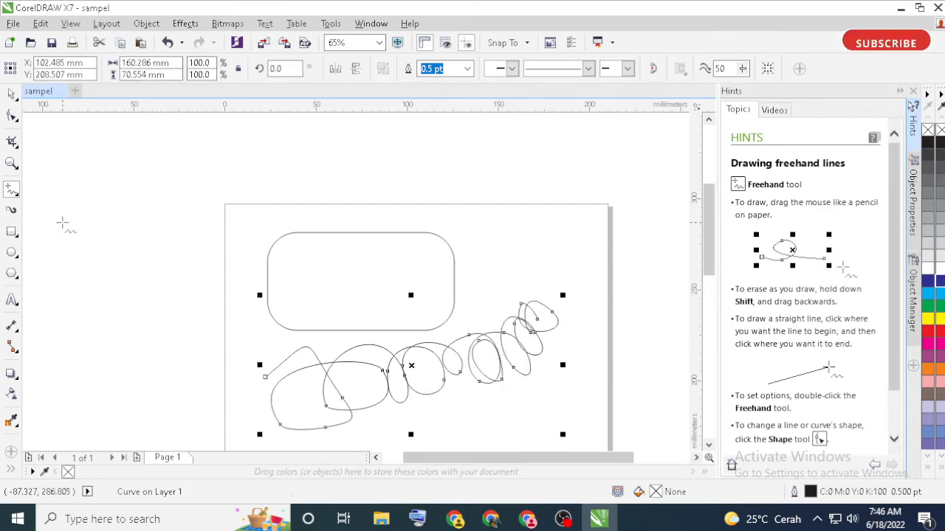
# Examine the tool variants available for drawing curves, rectangles, ellipses, polygons and special shapes, and text or tables
pyautogui.click(17, 196)
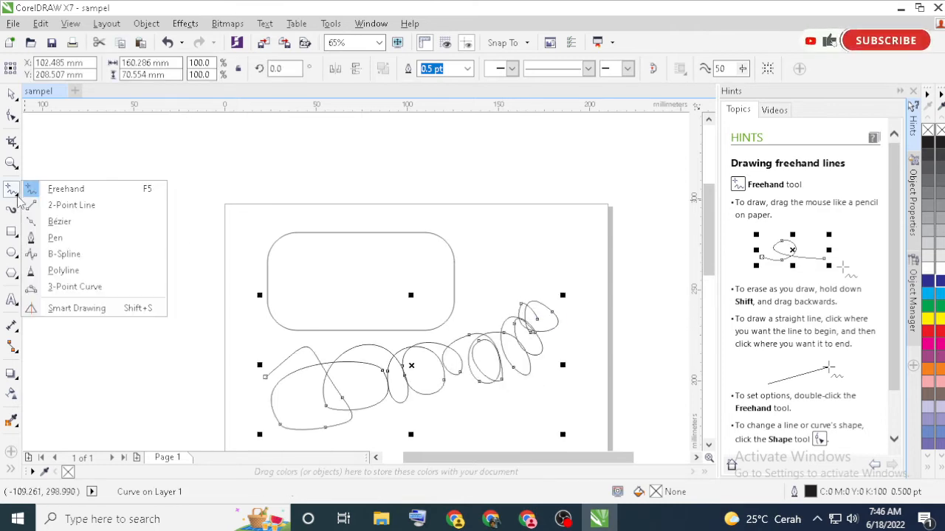
pyautogui.click(17, 197)
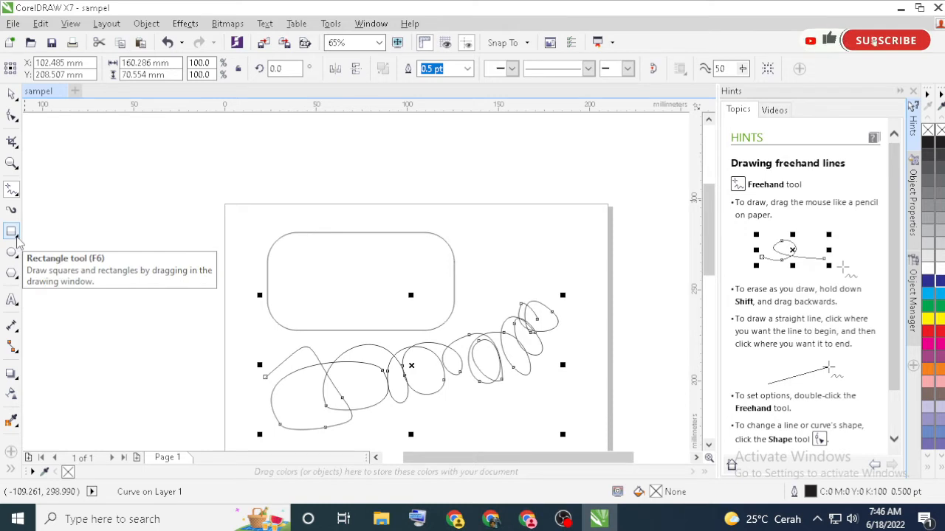
pyautogui.rightClick(16, 239)
pyautogui.click(17, 240)
pyautogui.click(18, 240)
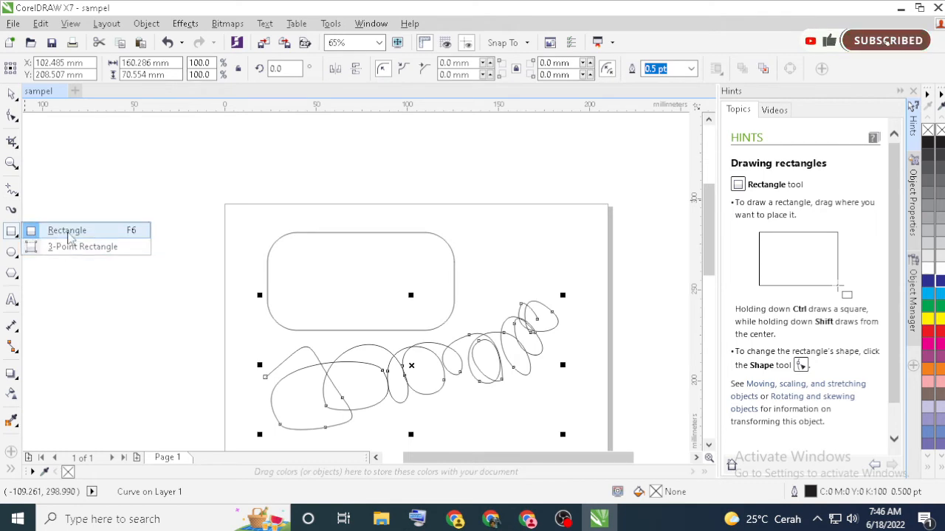
pyautogui.moveTo(12, 254)
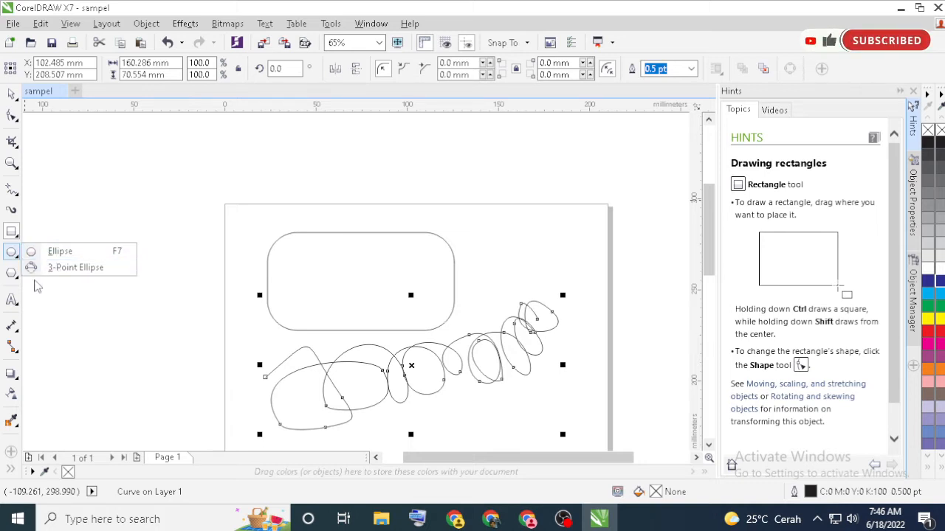
pyautogui.moveTo(15, 277)
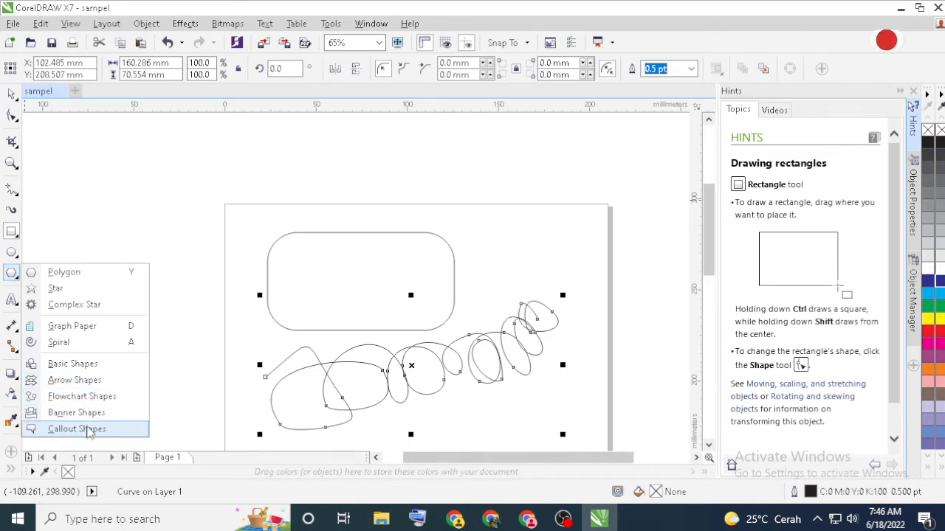
pyautogui.click(17, 304)
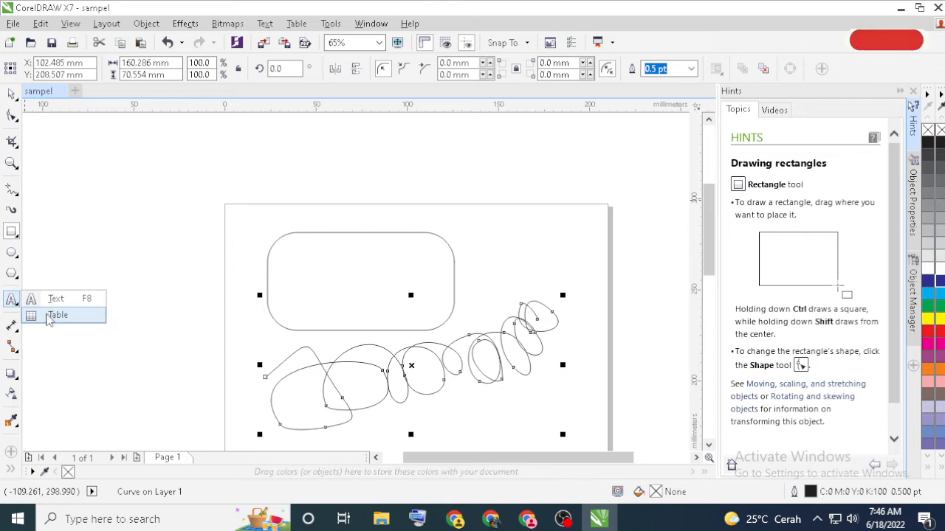
# Examine the Parallel Dimension and Straight-Line Connector tools together with their variants, without drawing any dimension or connector
pyautogui.click(14, 326)
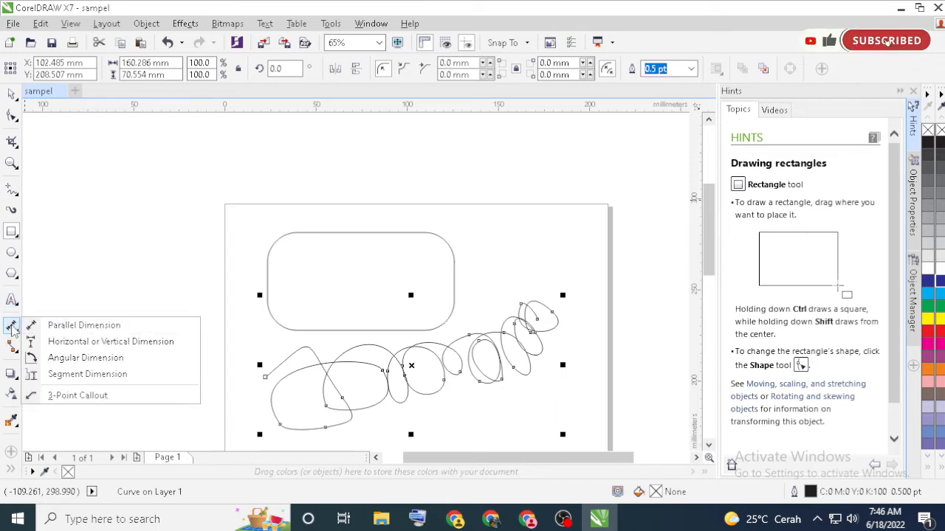
pyautogui.click(14, 327)
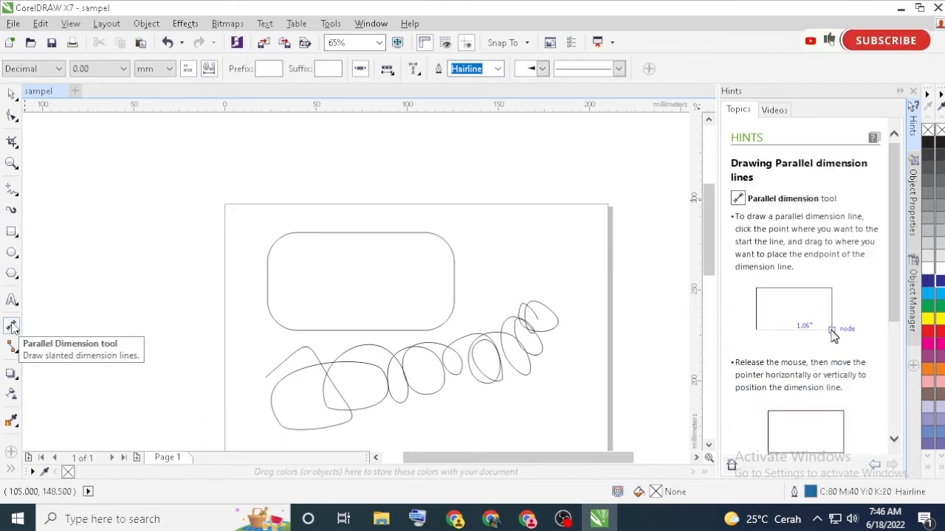
pyautogui.click(17, 332)
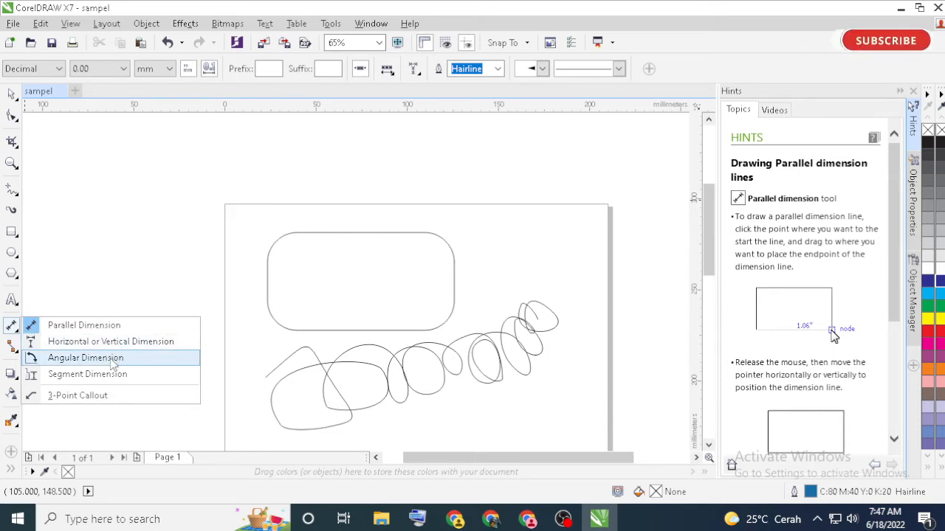
pyautogui.click(16, 353)
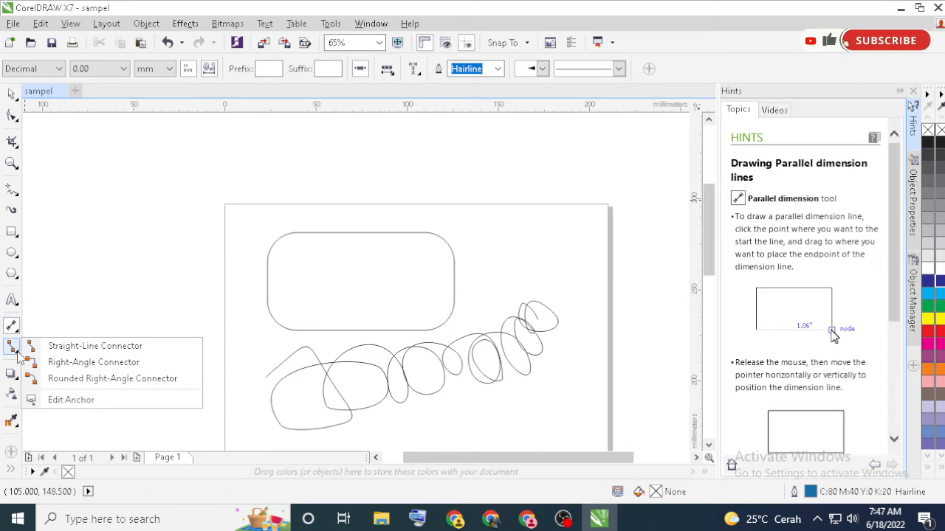
pyautogui.click(11, 348)
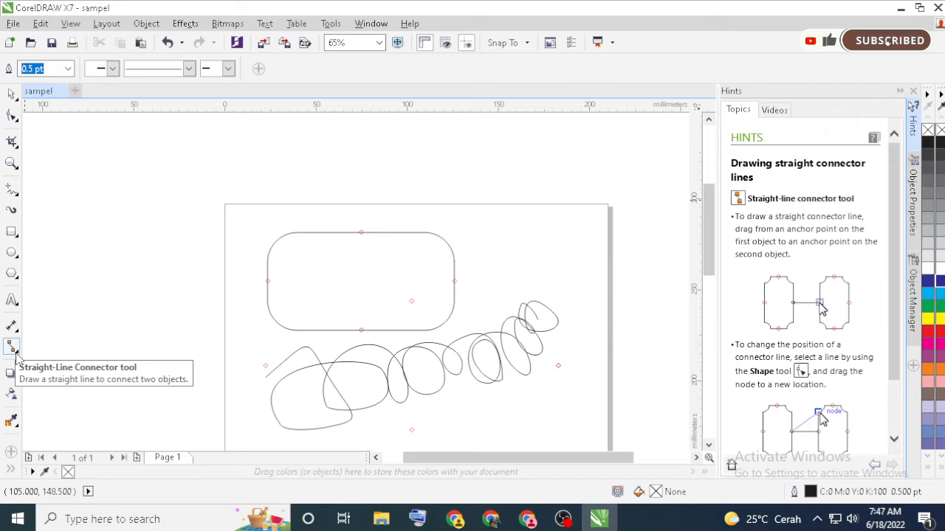
pyautogui.click(16, 354)
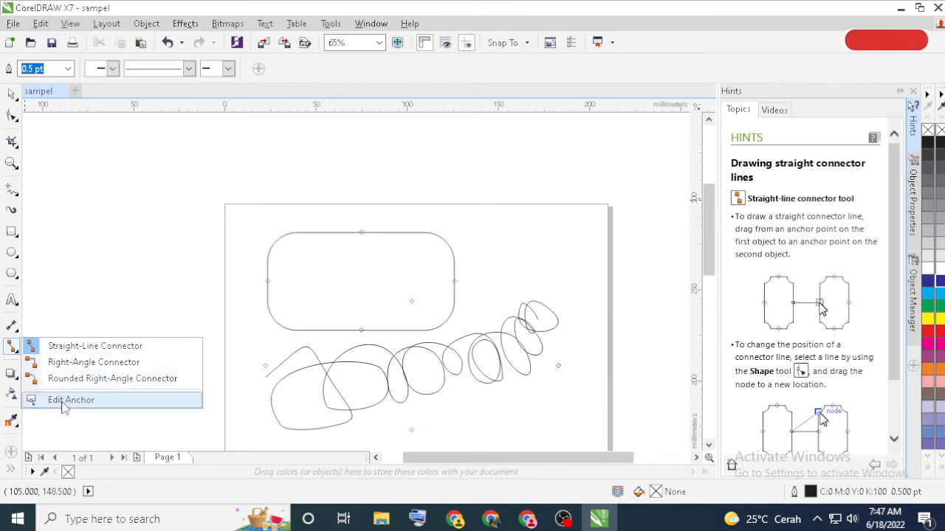
pyautogui.click(38, 379)
# Examine the Drop Shadow and other effect tools, the Transparency tool and the Color Eyedropper with its Attributes variant
pyautogui.click(18, 377)
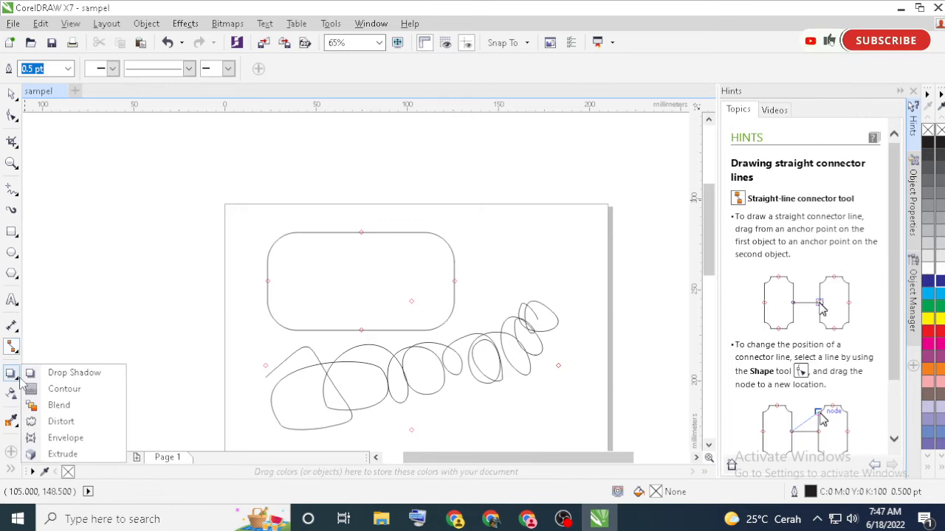
pyautogui.click(12, 375)
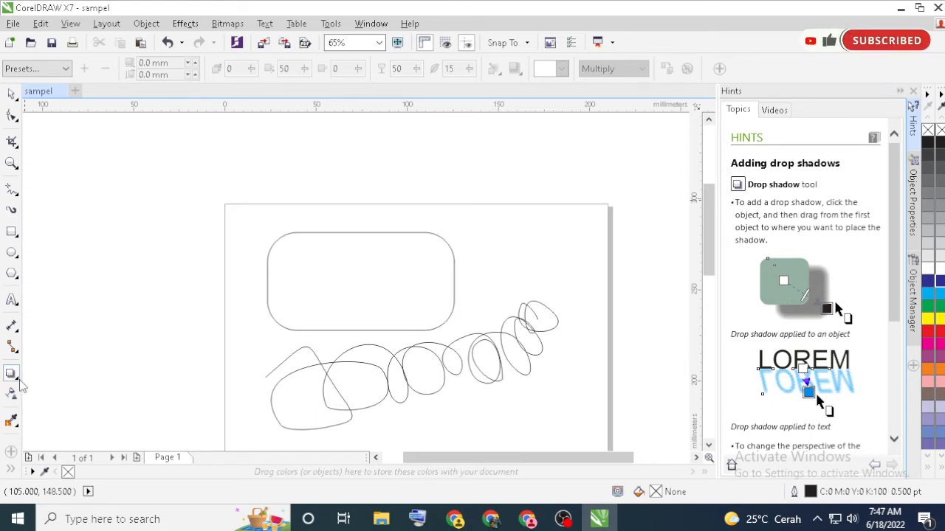
pyautogui.click(18, 379)
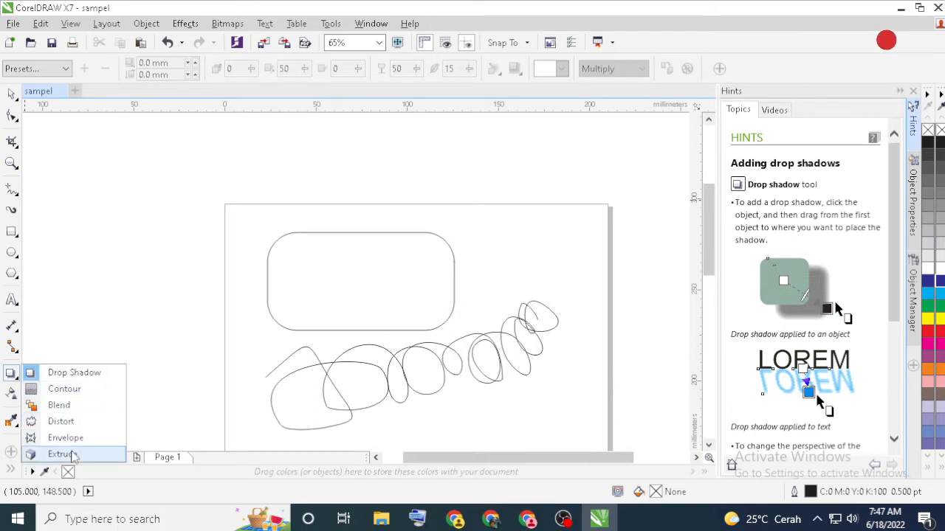
pyautogui.click(13, 397)
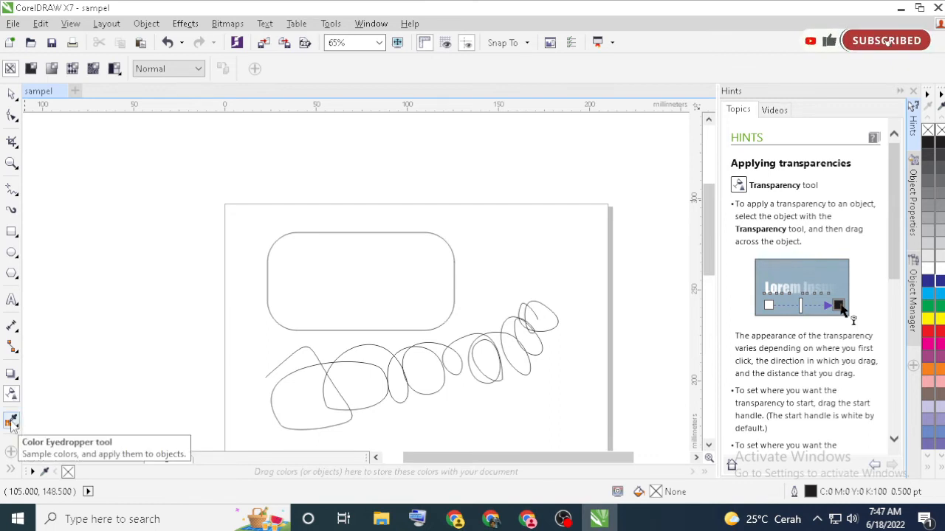
pyautogui.click(11, 421)
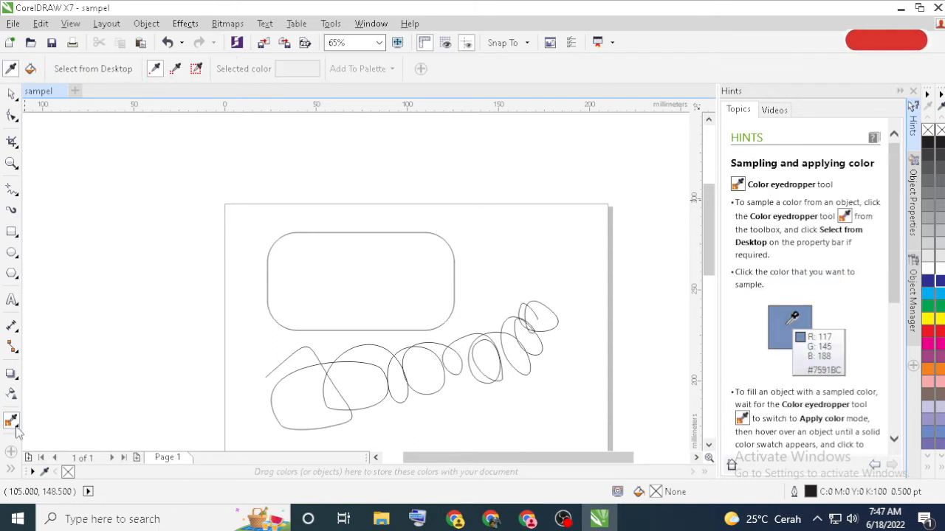
pyautogui.click(16, 427)
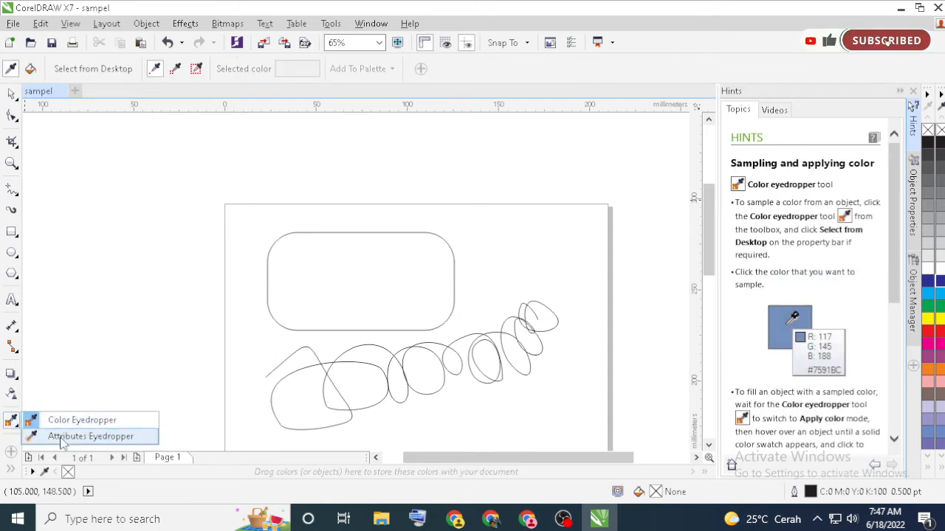
# Reveal the hidden fill tools and compare the options of the Interactive Fill and Smart Fill tools
pyautogui.click(12, 471)
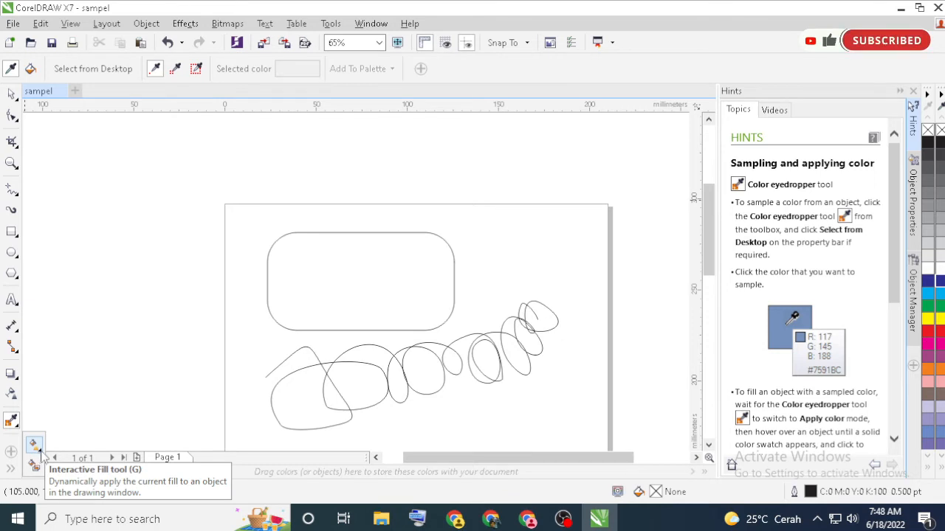
pyautogui.click(41, 450)
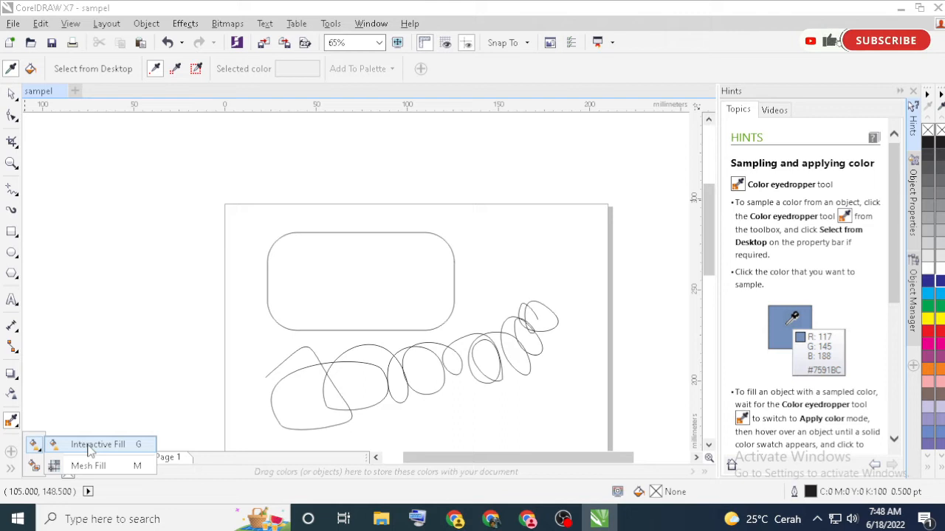
pyautogui.click(35, 465)
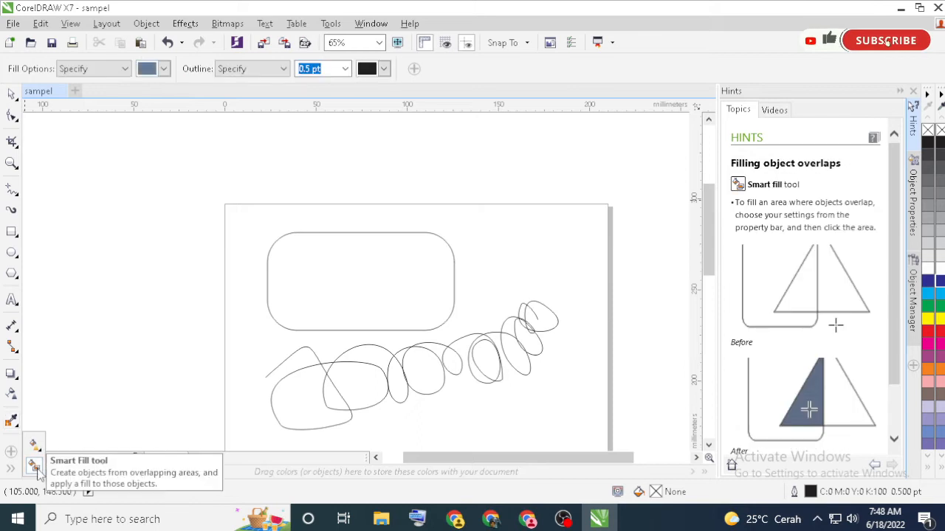
pyautogui.click(37, 446)
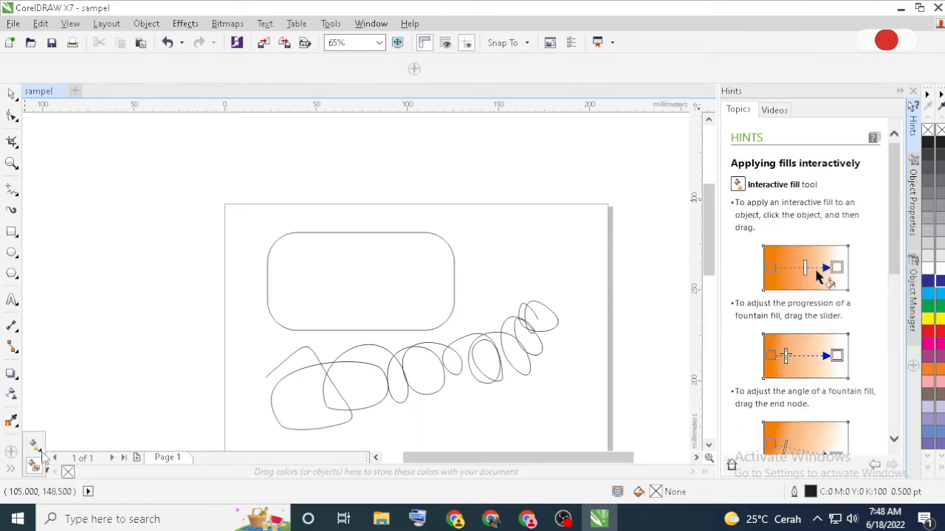
pyautogui.click(37, 467)
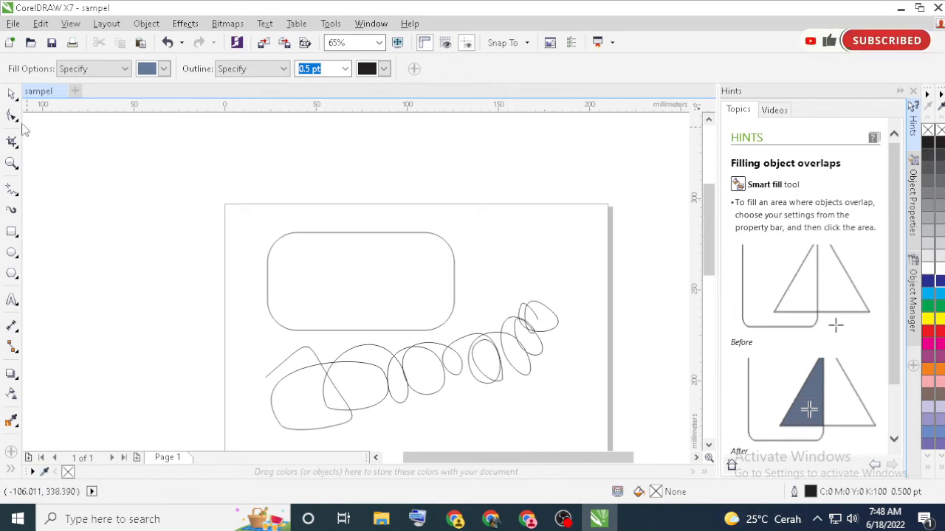
# Use the Pick tool to select the rounded rectangle, followed by the freehand curve below it
pyautogui.click(10, 94)
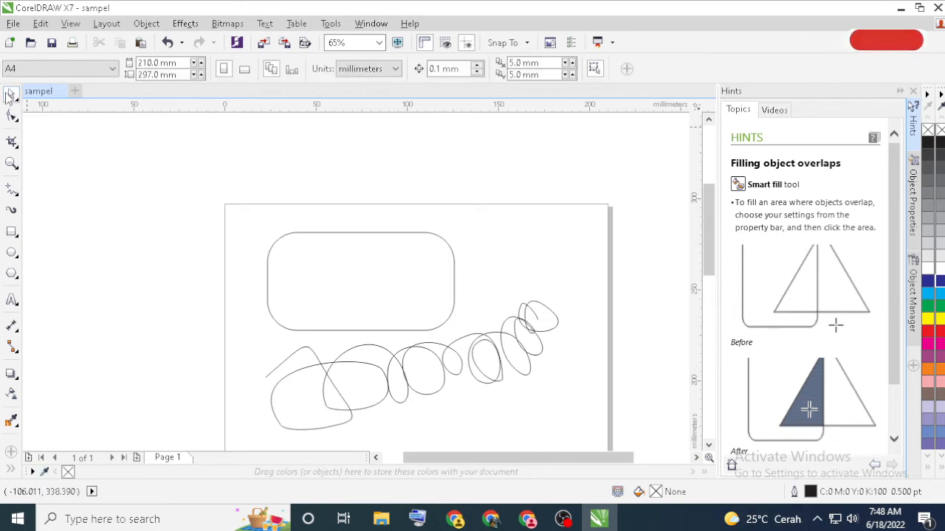
pyautogui.click(330, 255)
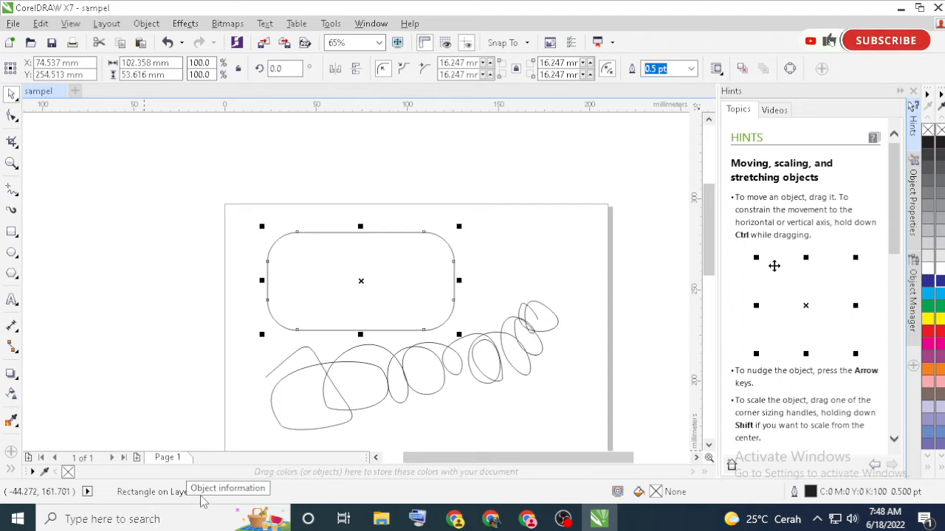
pyautogui.click(328, 371)
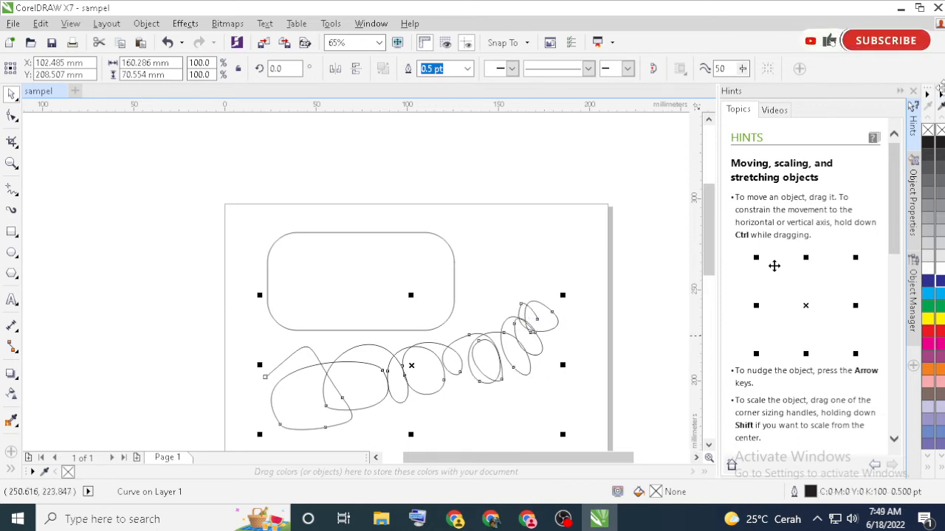
# Undock the CMYK and Default color palettes, closing the Default Palette and docking the CMYK Palette again beside the Hints docker
pyautogui.moveTo(932, 122); pyautogui.dragTo(774, 158)
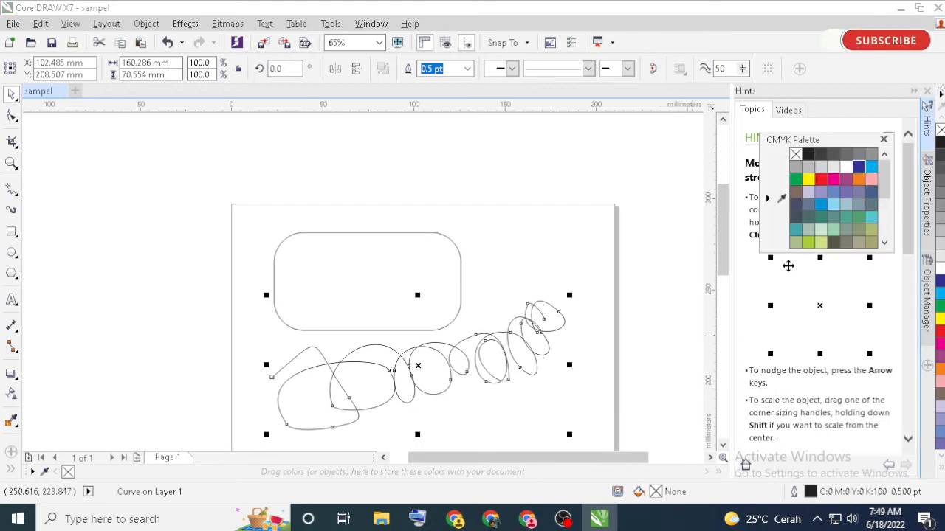
pyautogui.moveTo(941, 88); pyautogui.dragTo(639, 161)
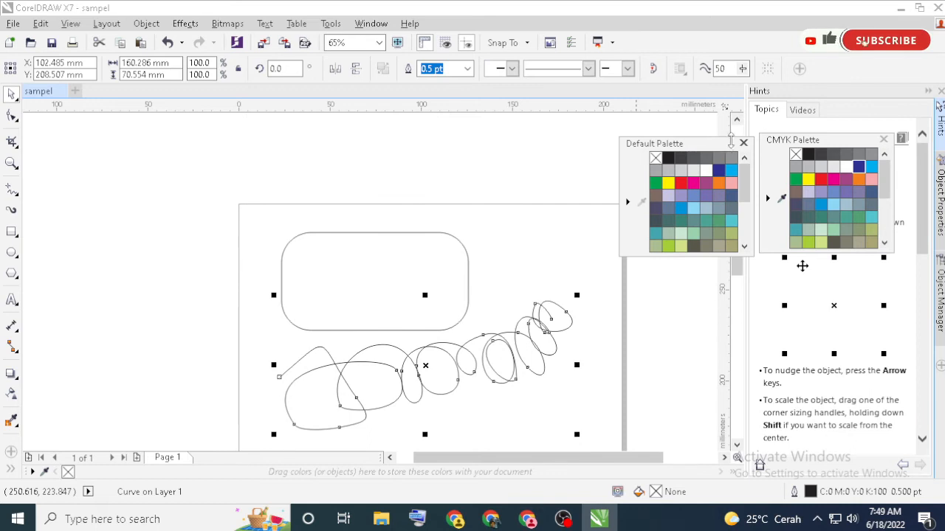
pyautogui.click(743, 143)
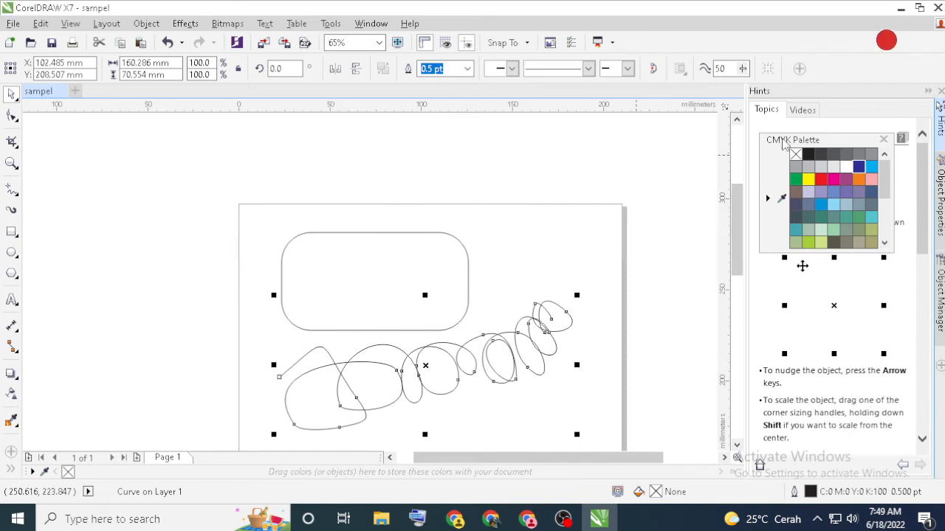
pyautogui.moveTo(782, 144); pyautogui.dragTo(913, 175)
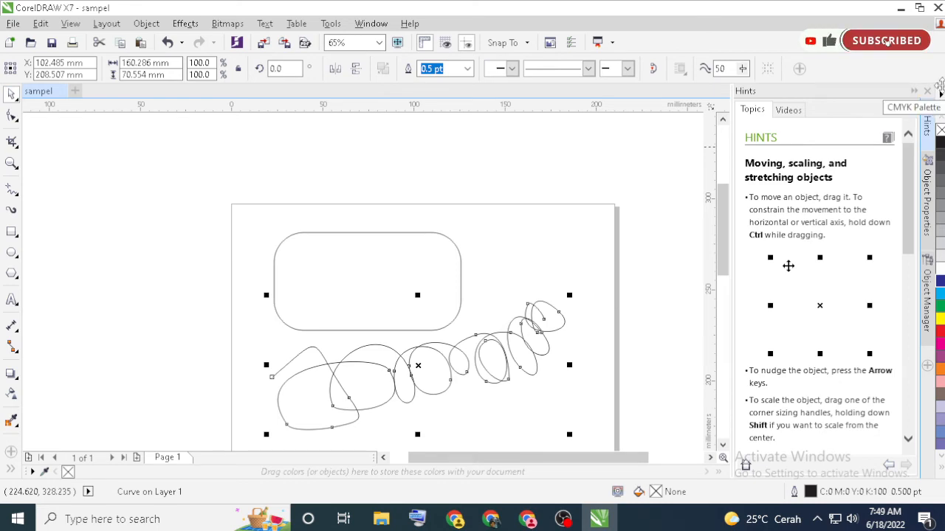
# Try docking the CMYK Palette along the other edges of the workspace and return it to its place beside the dockers
pyautogui.moveTo(939, 87); pyautogui.dragTo(687, 150)
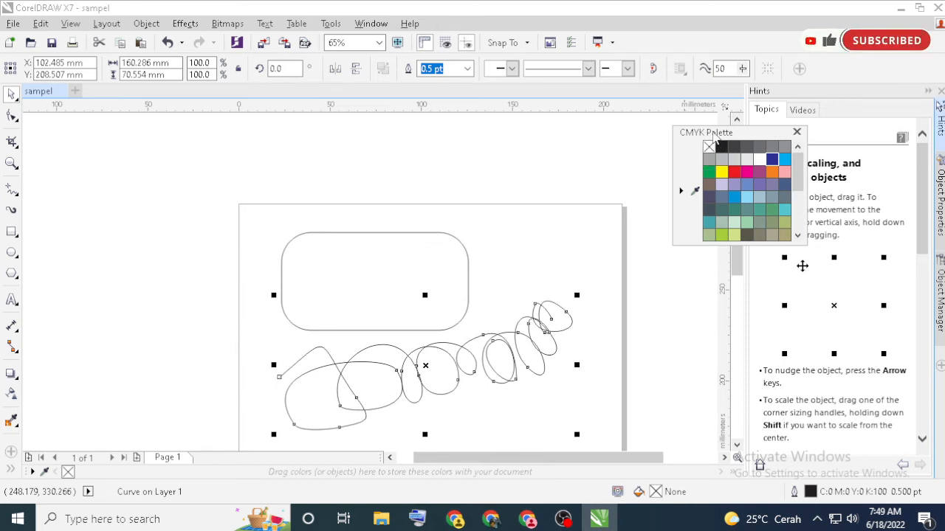
pyautogui.moveTo(715, 140); pyautogui.dragTo(391, 467)
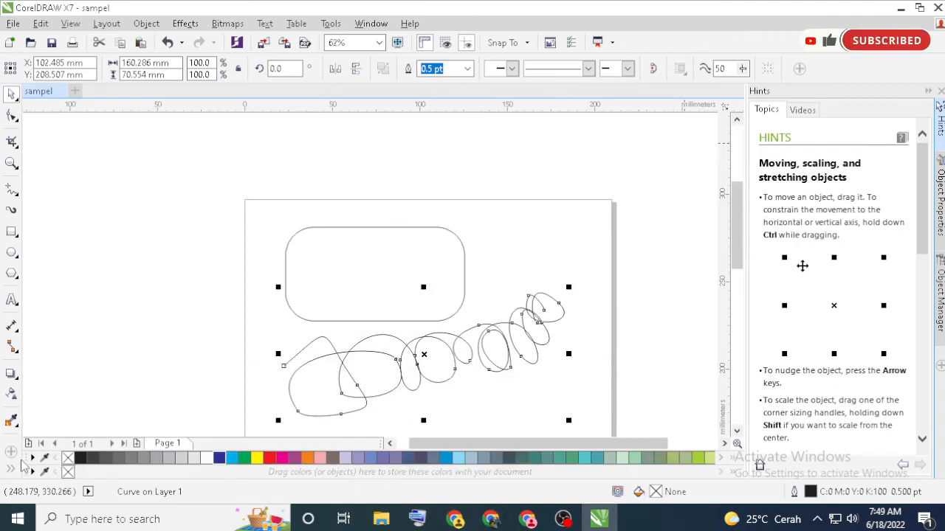
pyautogui.moveTo(22, 467); pyautogui.dragTo(6, 269)
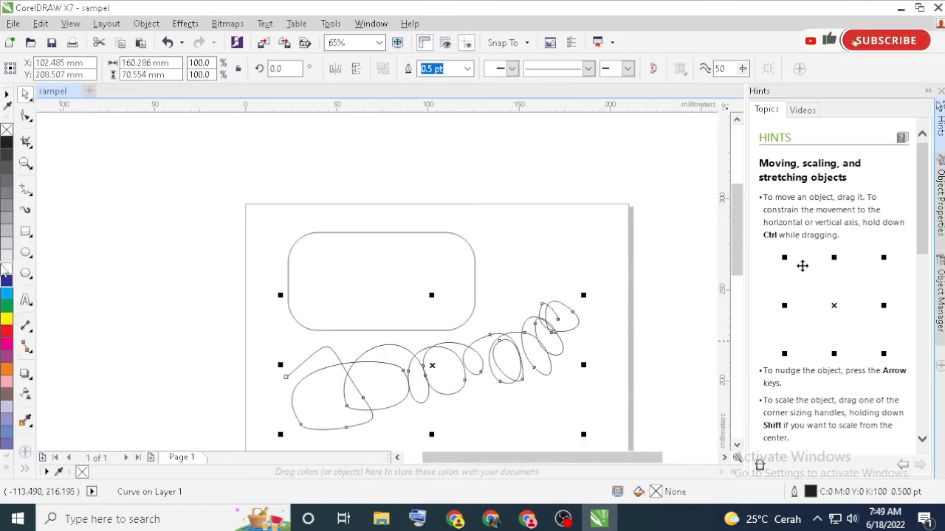
pyautogui.moveTo(8, 87); pyautogui.dragTo(296, 97)
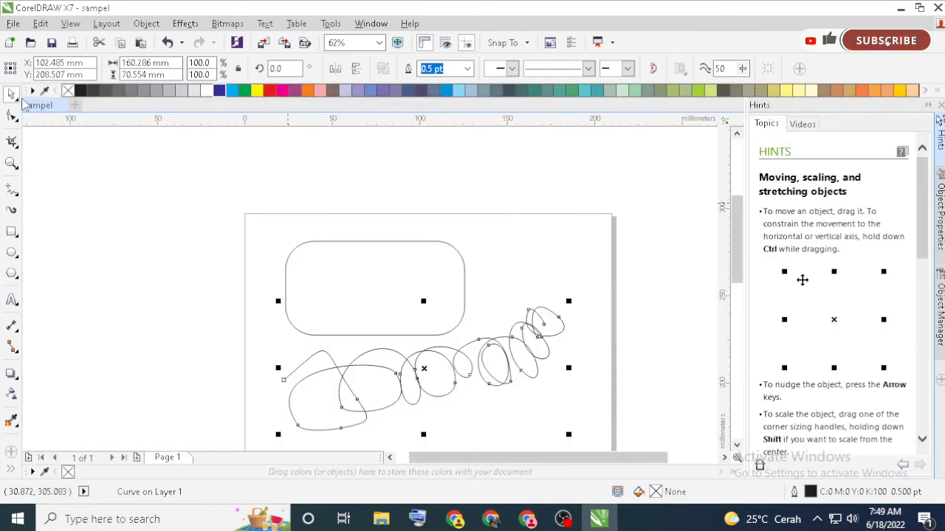
pyautogui.moveTo(26, 90); pyautogui.dragTo(122, 229)
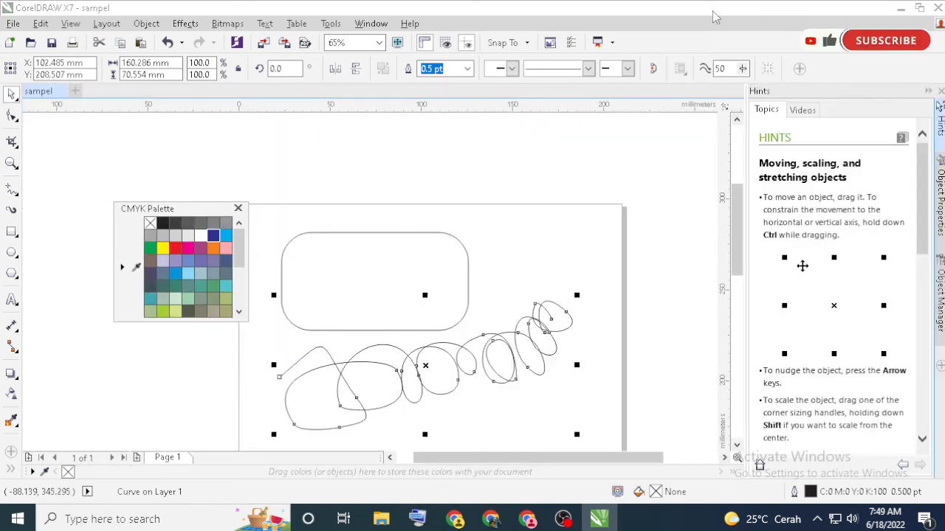
pyautogui.moveTo(158, 214); pyautogui.dragTo(936, 190)
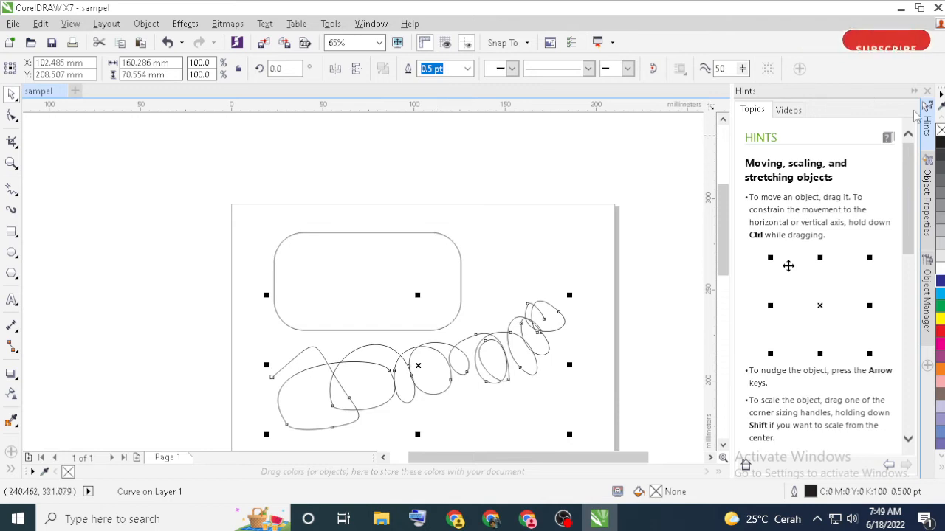
# Examine the Hints docker's Videos and Topics pages, reading through the hints on moving, scaling and stretching objects
pyautogui.click(787, 110)
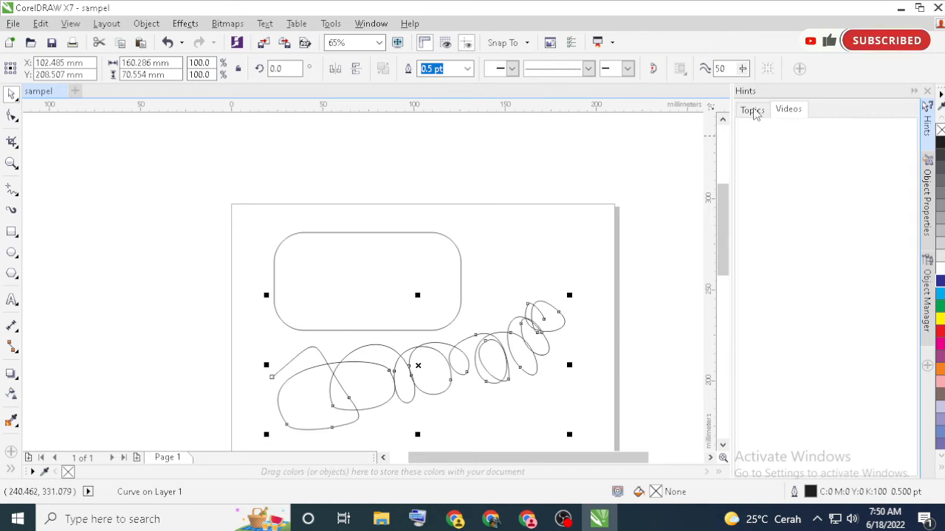
pyautogui.click(753, 111)
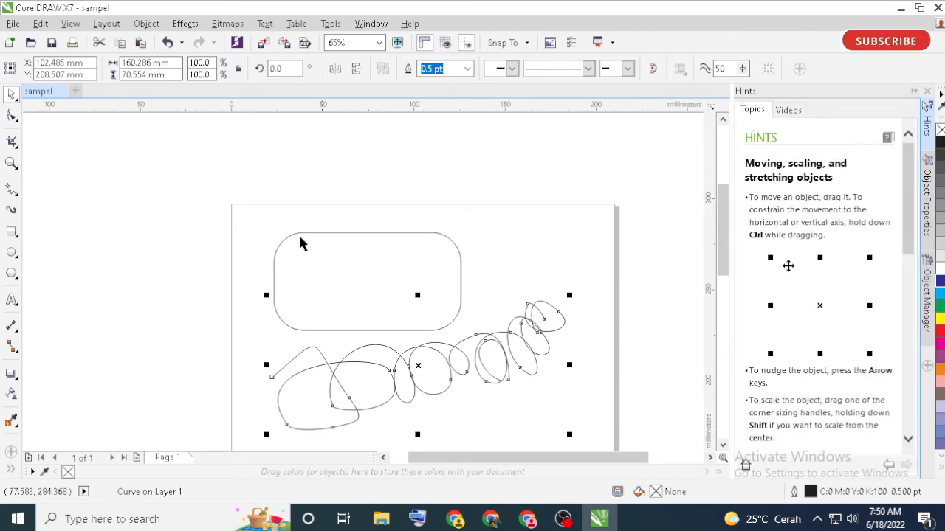
pyautogui.click(410, 261)
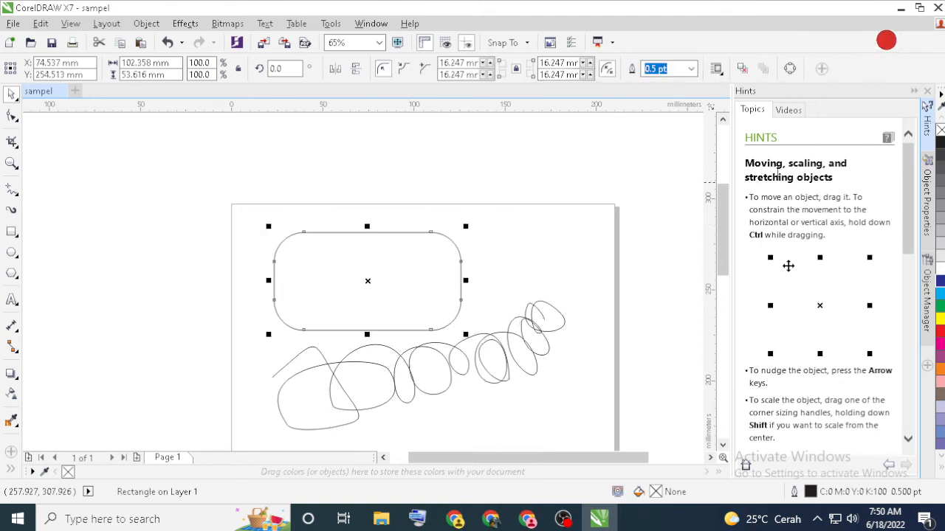
pyautogui.click(453, 362)
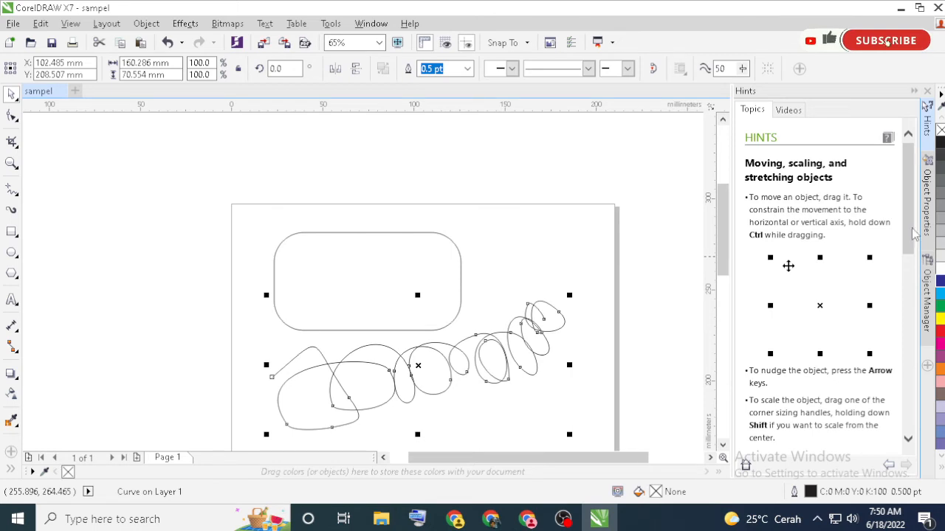
pyautogui.moveTo(909, 236); pyautogui.dragTo(923, 325)
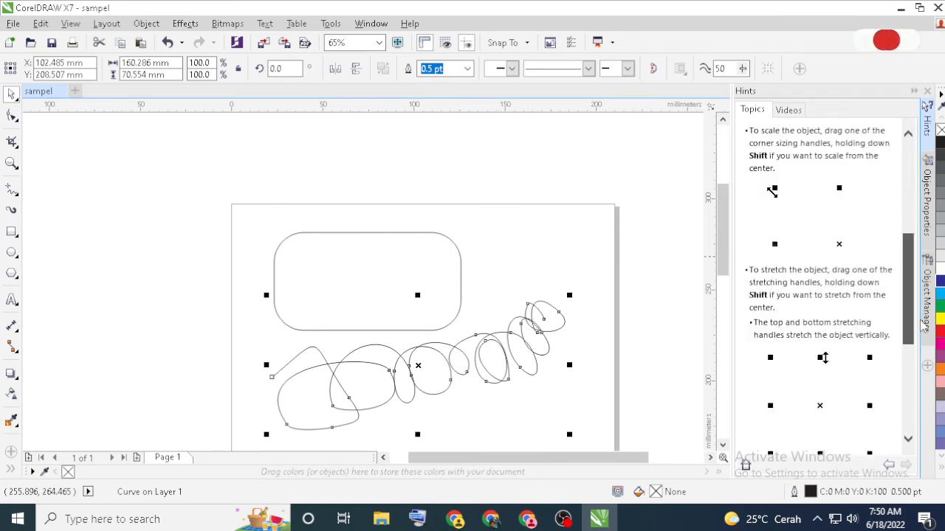
pyautogui.moveTo(910, 313); pyautogui.dragTo(909, 396)
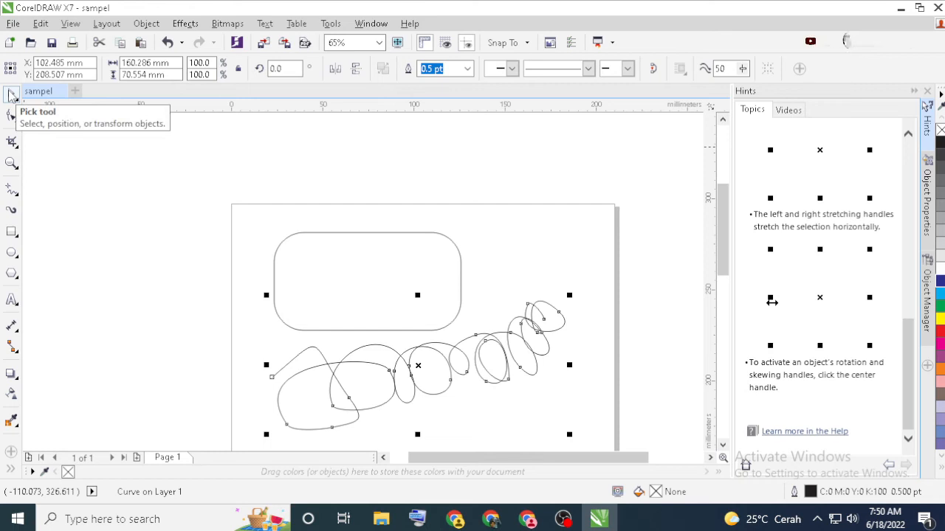
# Move the rounded rectangle across the page and back, placing its center at about X 80.8 mm, Y 255.5 mm
pyautogui.click(362, 276)
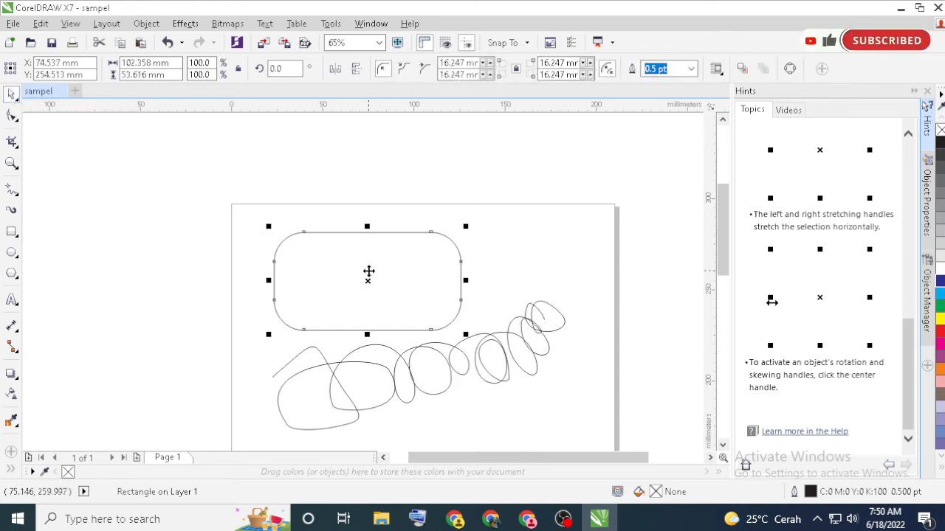
pyautogui.moveTo(332, 264); pyautogui.dragTo(430, 251)
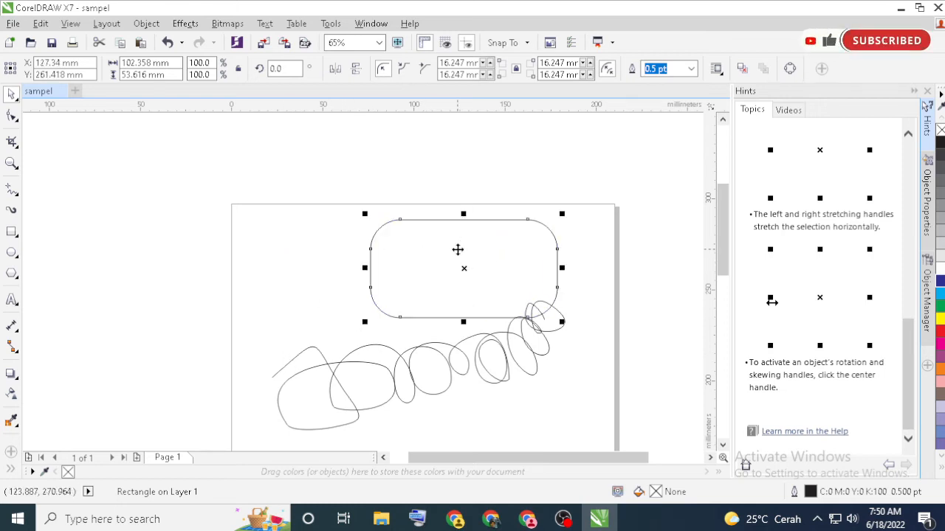
pyautogui.moveTo(455, 239); pyautogui.dragTo(370, 251)
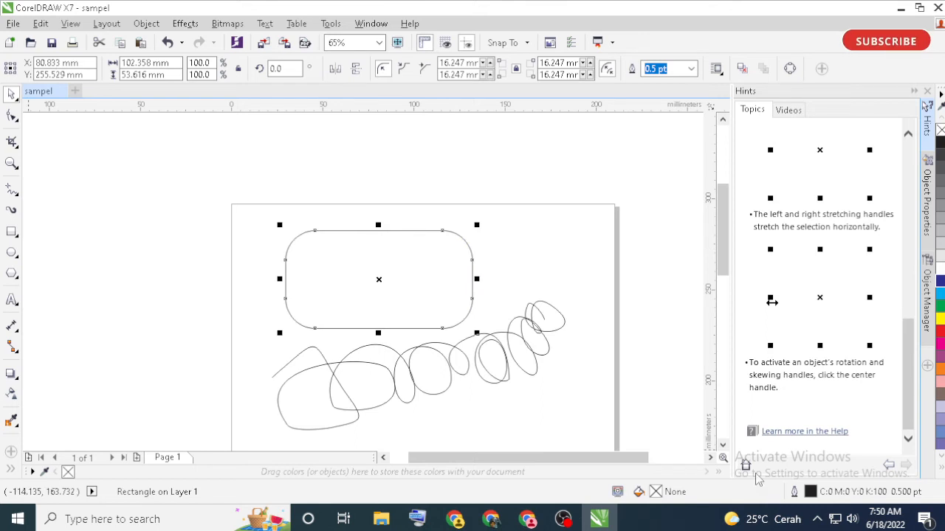
# Display the Text toolbar above the drawing area
pyautogui.click(371, 23)
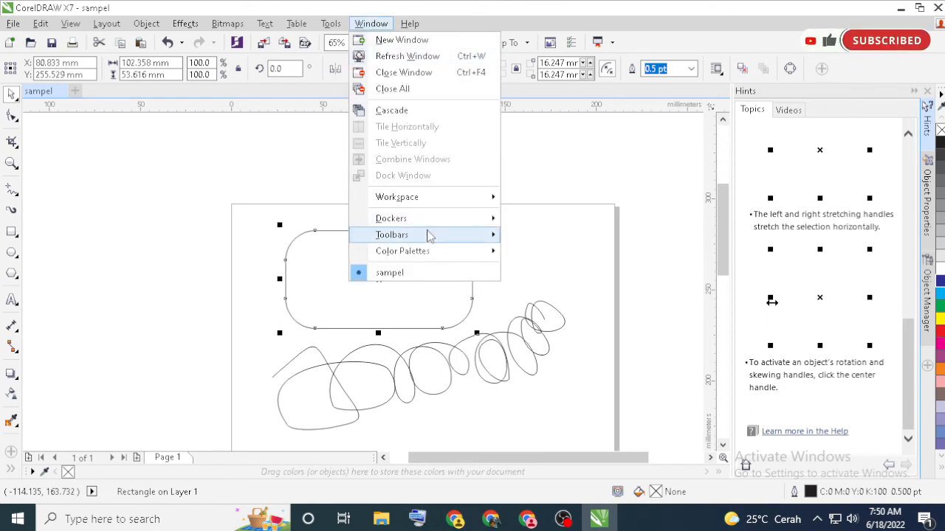
pyautogui.moveTo(430, 235)
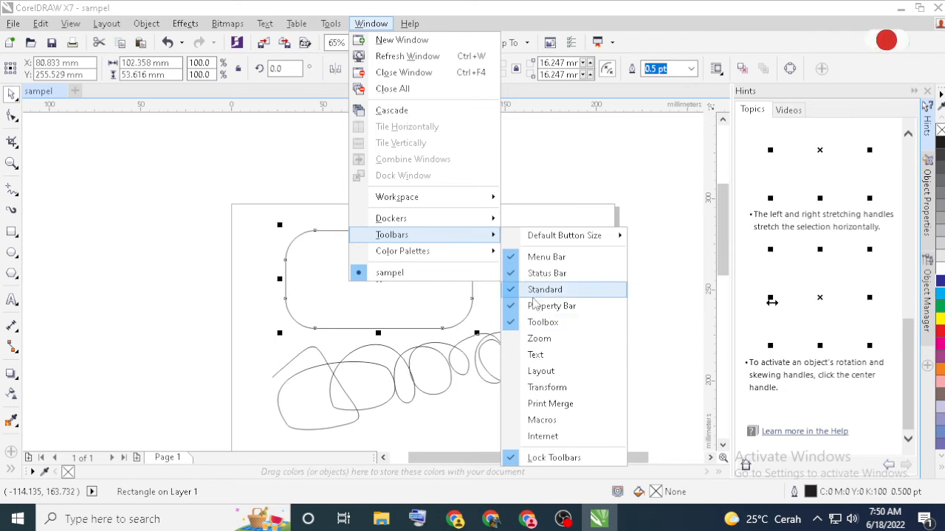
pyautogui.click(541, 355)
pyautogui.moveTo(258, 77)
pyautogui.mouseDown()
pyautogui.moveTo(287, 141)
pyautogui.moveTo(297, 235)
pyautogui.moveTo(211, 128)
pyautogui.moveTo(205, 88)
pyautogui.mouseUp()
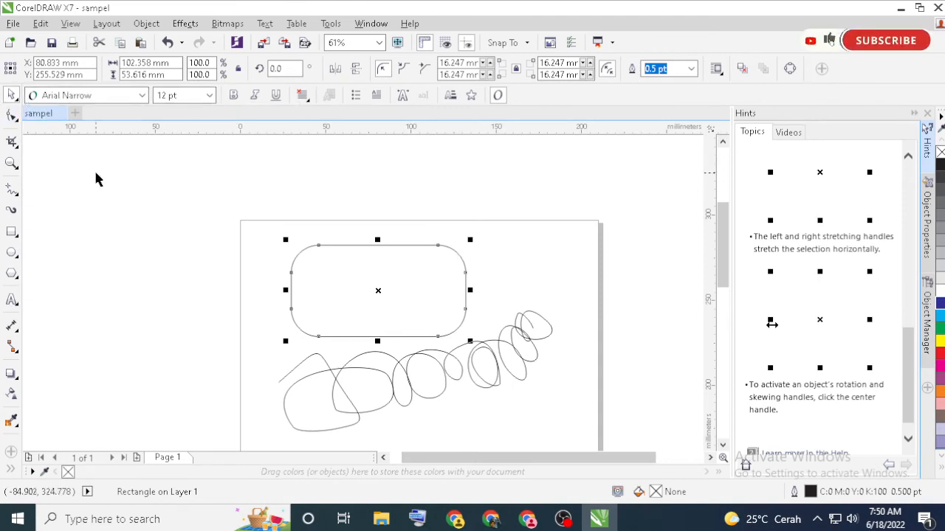
# Hide the Text toolbar and review the list of available toolbars
pyautogui.click(371, 23)
pyautogui.moveTo(400, 235)
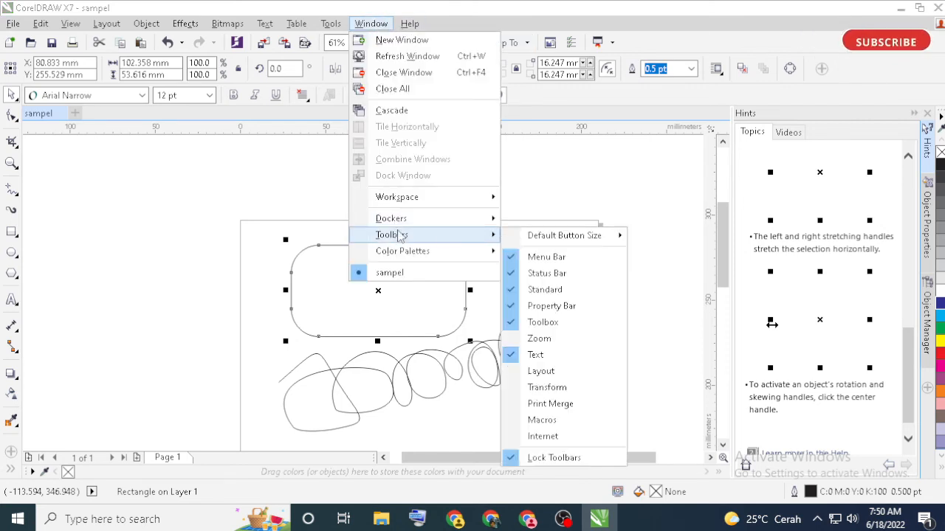
pyautogui.click(552, 356)
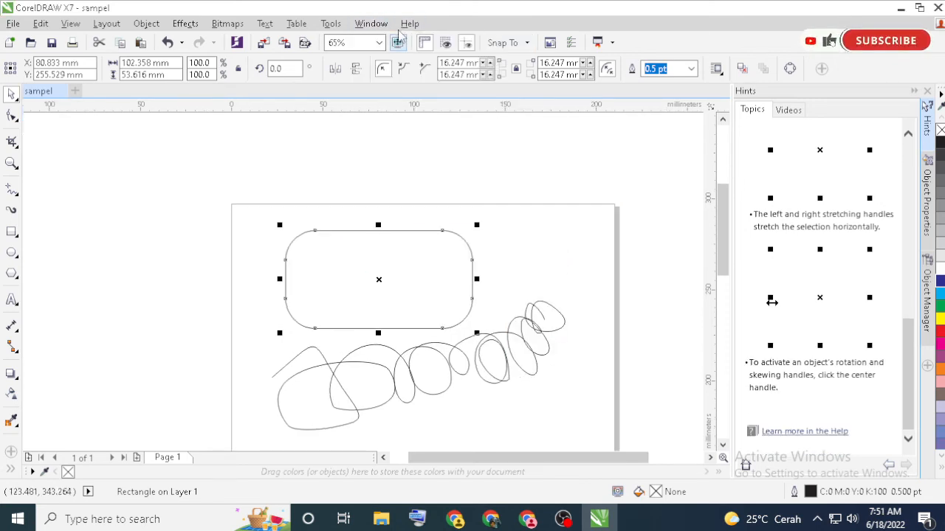
pyautogui.click(373, 24)
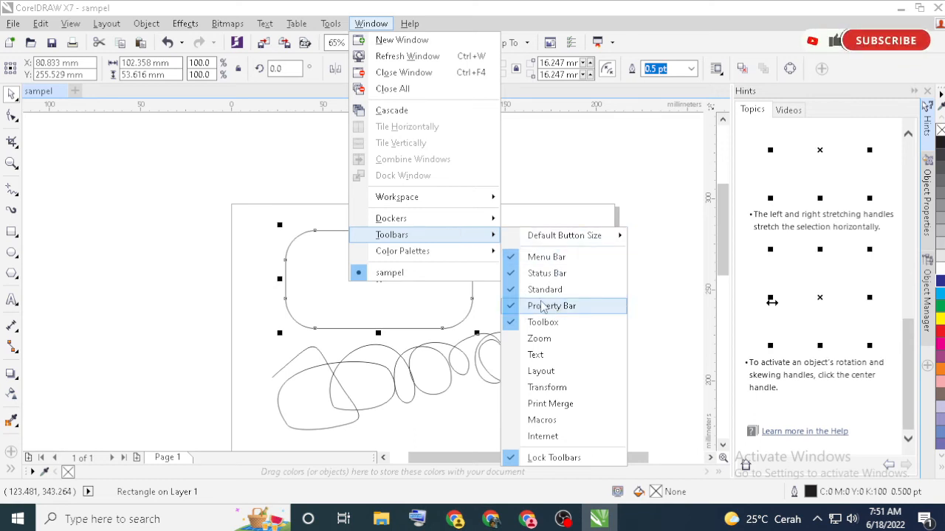
# Deselect all objects, try landscape orientation on the A4 page and return it to portrait
pyautogui.click(229, 177)
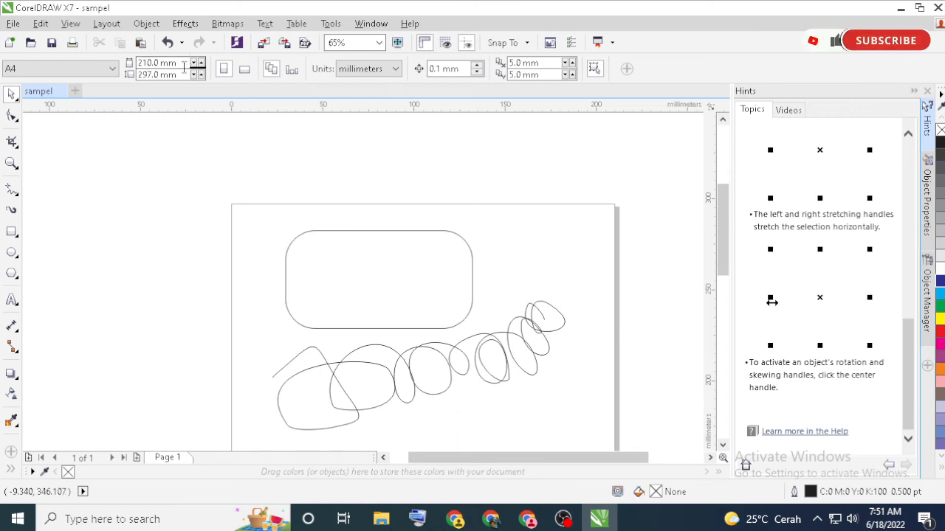
pyautogui.click(245, 69)
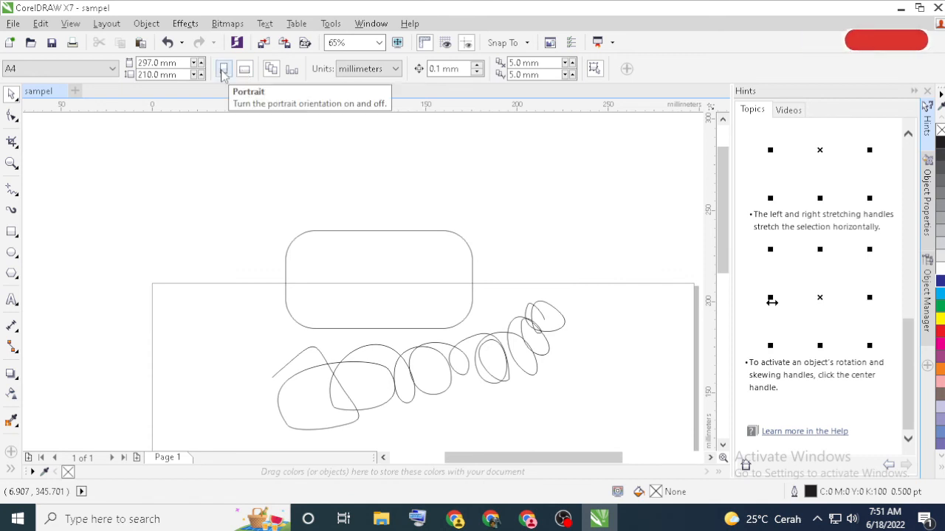
pyautogui.scroll(-2, 661, 302)
pyautogui.scroll(2, 655, 299)
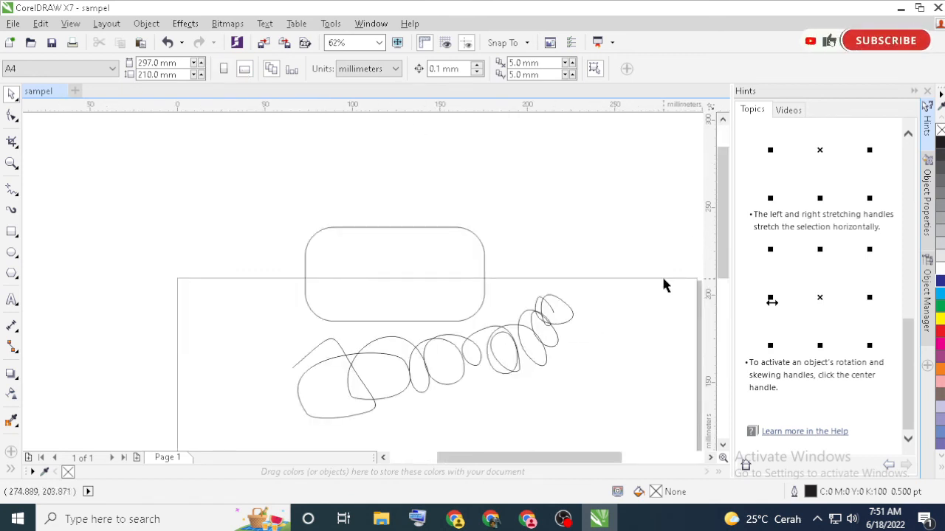
pyautogui.moveTo(723, 221); pyautogui.dragTo(721, 297)
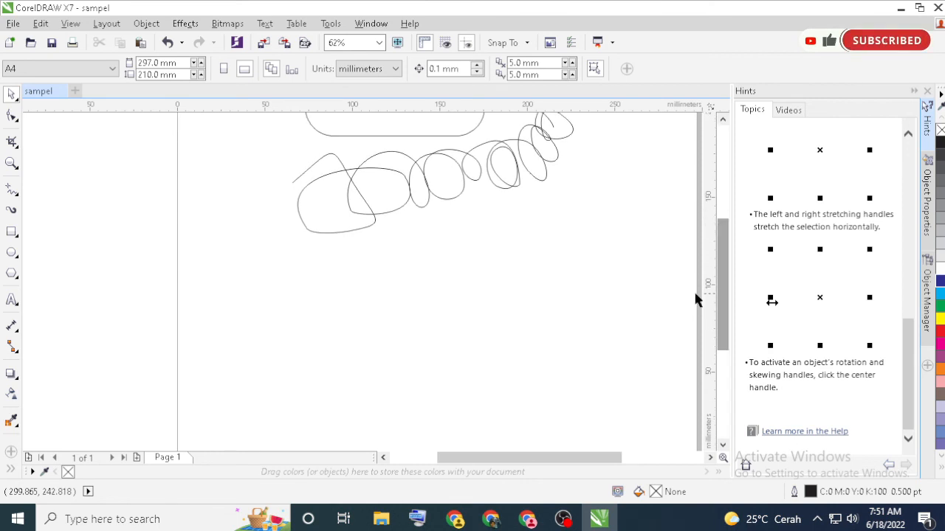
pyautogui.scroll(-6, 629, 289)
pyautogui.scroll(2, 630, 289)
pyautogui.scroll(2, 632, 299)
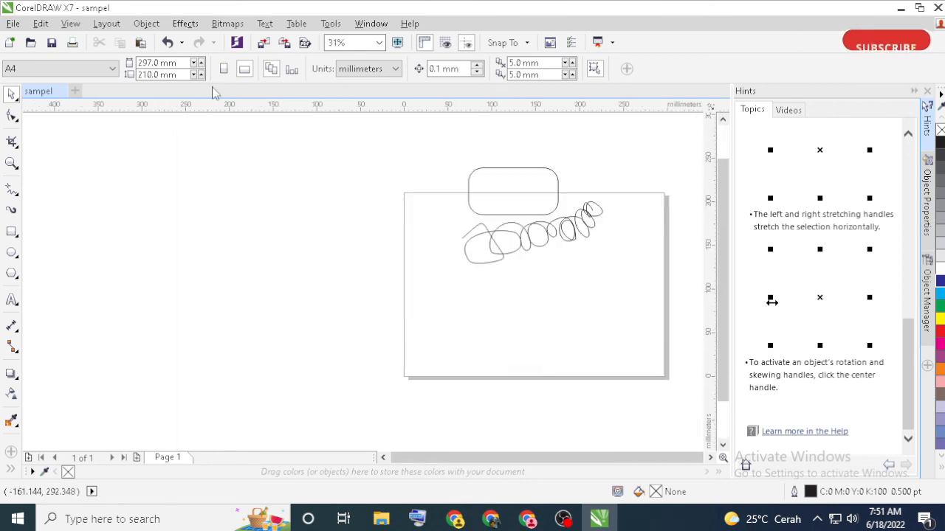
pyautogui.click(225, 69)
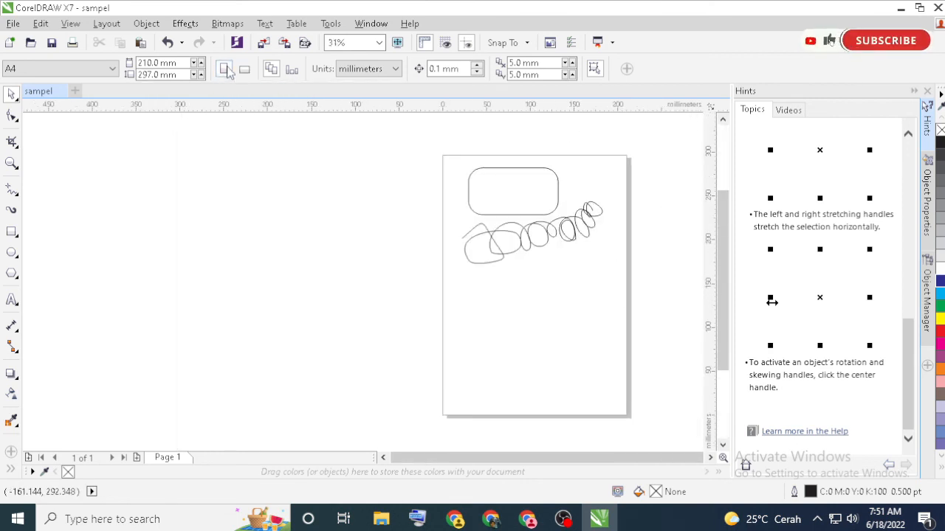
# Apply the page size to the current page only and add a second page after Page 1
pyautogui.click(292, 70)
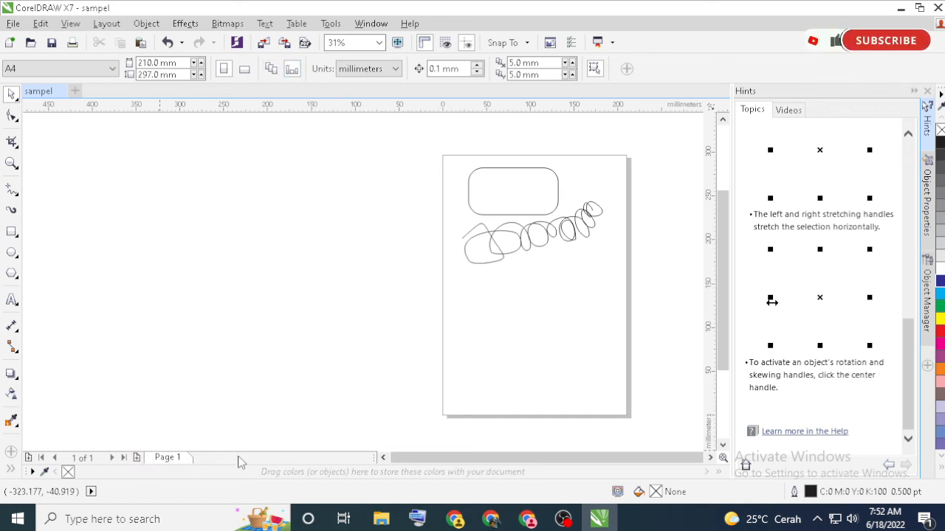
pyautogui.click(141, 459)
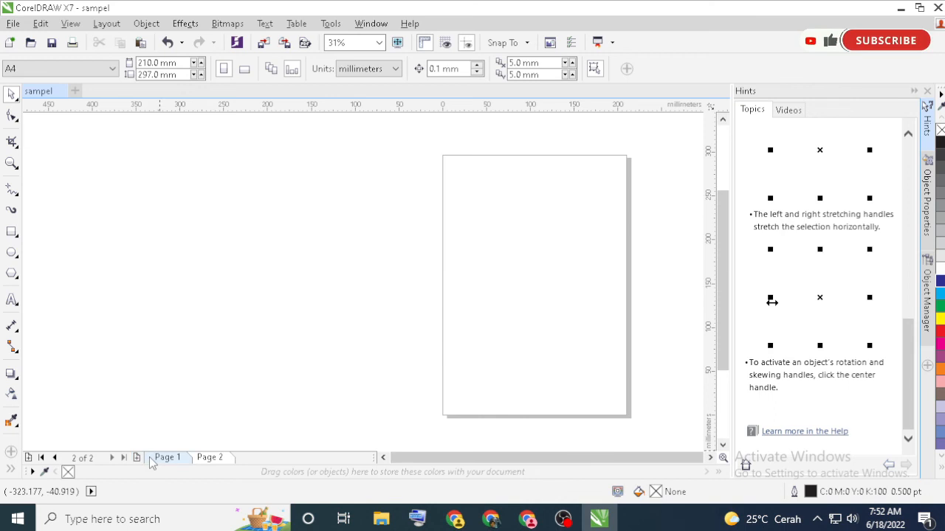
# Rename Page 1 as gb1
pyautogui.click(170, 458)
pyautogui.rightClick(169, 456)
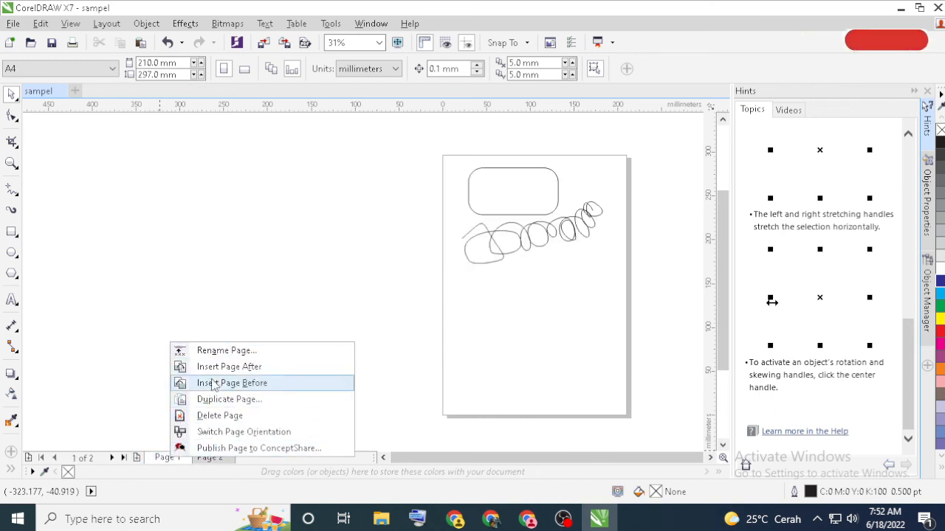
pyautogui.click(215, 350)
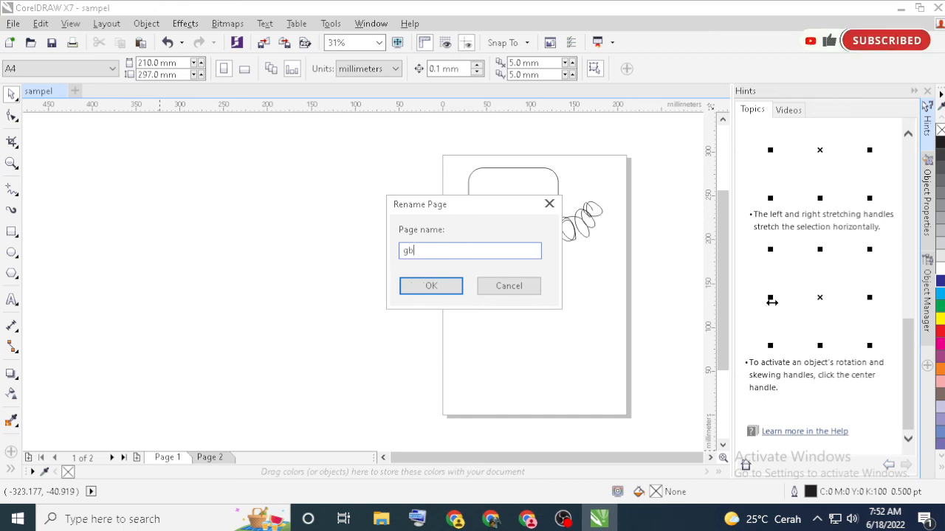
pyautogui.press('Return')
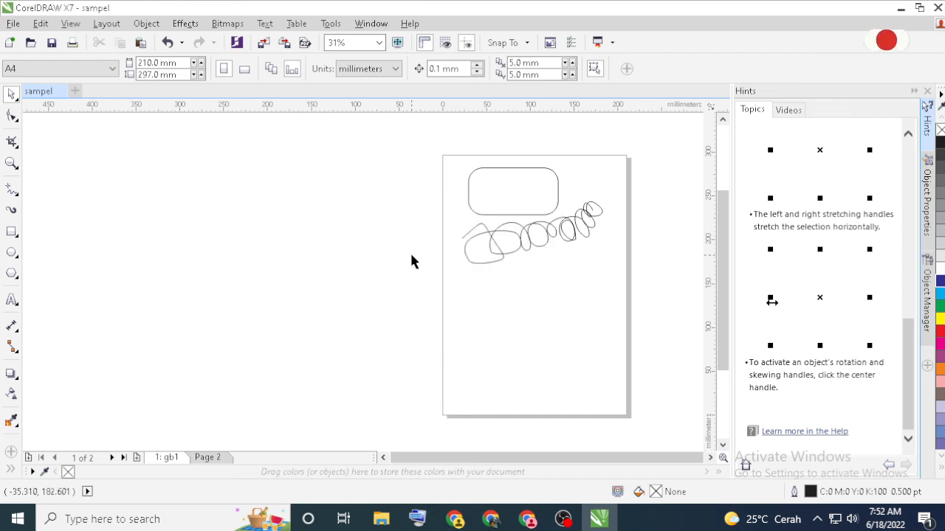
# Rename Page 2 as gb2
pyautogui.click(207, 459)
pyautogui.rightClick(209, 459)
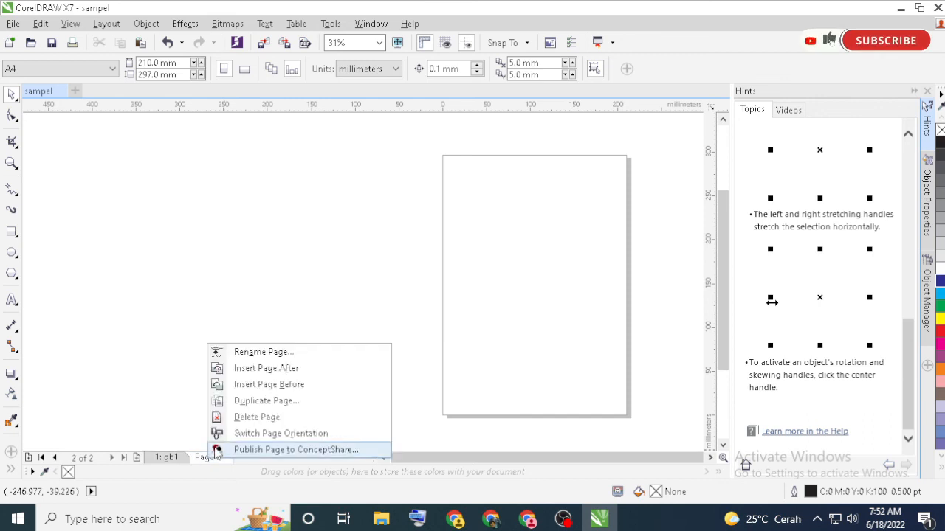
pyautogui.click(258, 353)
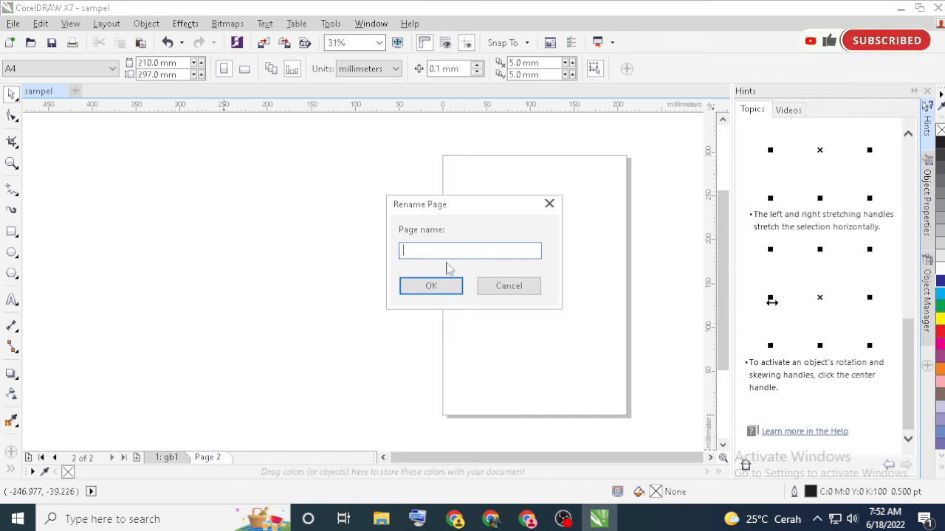
pyautogui.write('gb2')
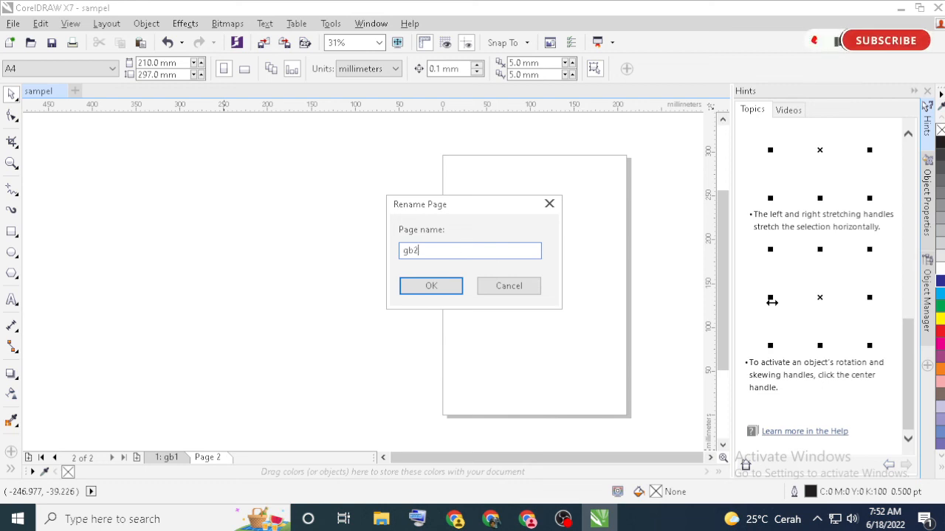
pyautogui.click(432, 287)
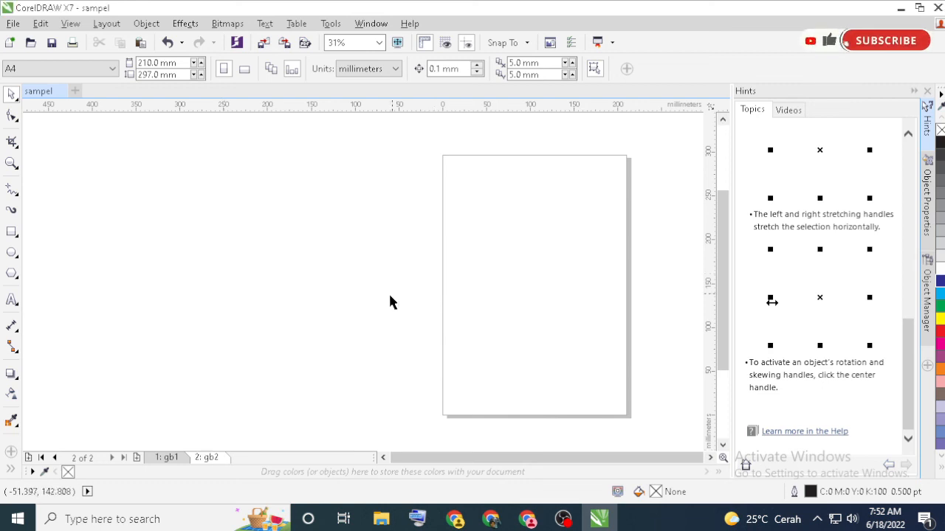
# Apply landscape orientation to all pages and check it by switching between gb1 and gb2
pyautogui.click(245, 70)
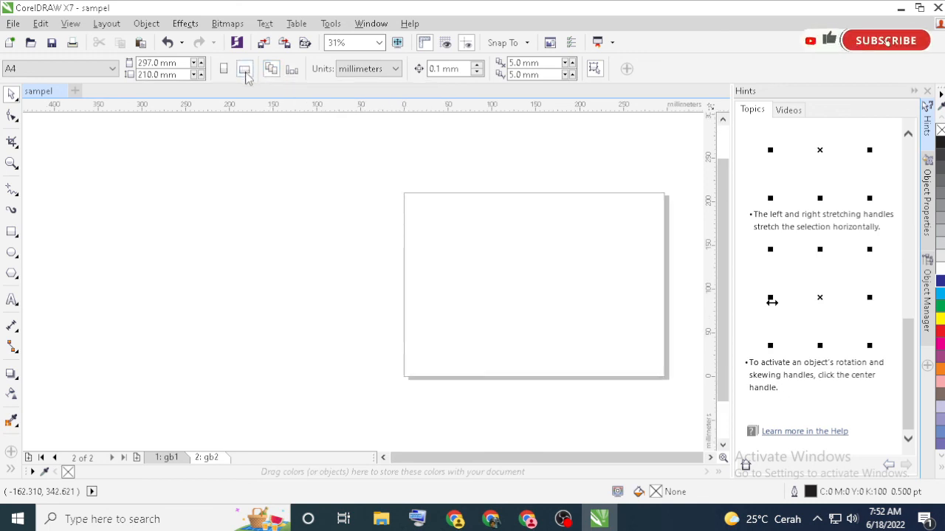
pyautogui.click(187, 459)
pyautogui.click(206, 457)
pyautogui.click(169, 457)
pyautogui.click(208, 458)
pyautogui.click(174, 457)
pyautogui.click(209, 458)
pyautogui.click(173, 457)
pyautogui.click(200, 458)
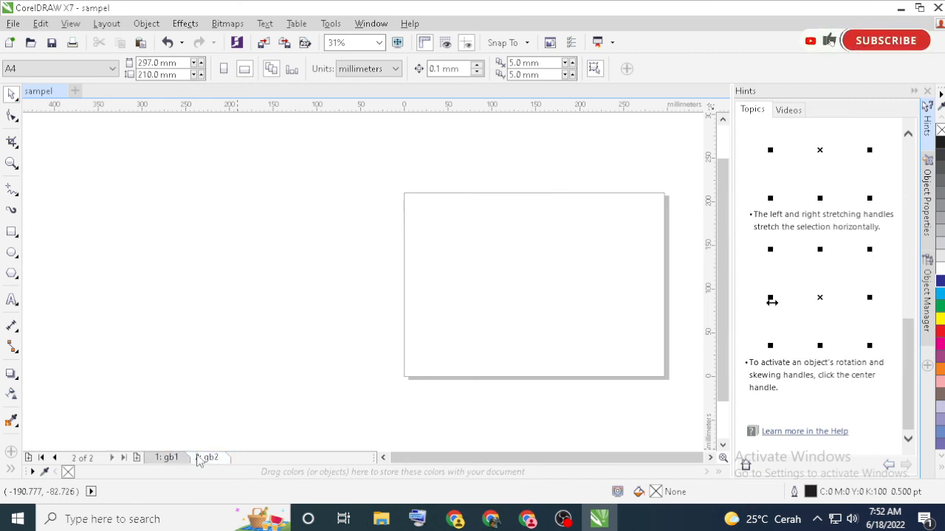
# Limit page size changes to the current page, set gb2 to portrait and compare it with gb1
pyautogui.click(287, 72)
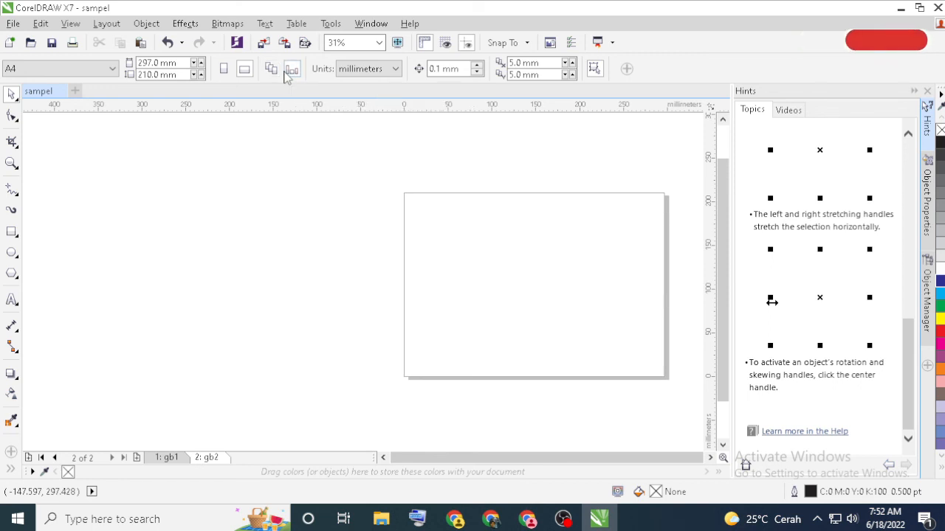
pyautogui.click(224, 68)
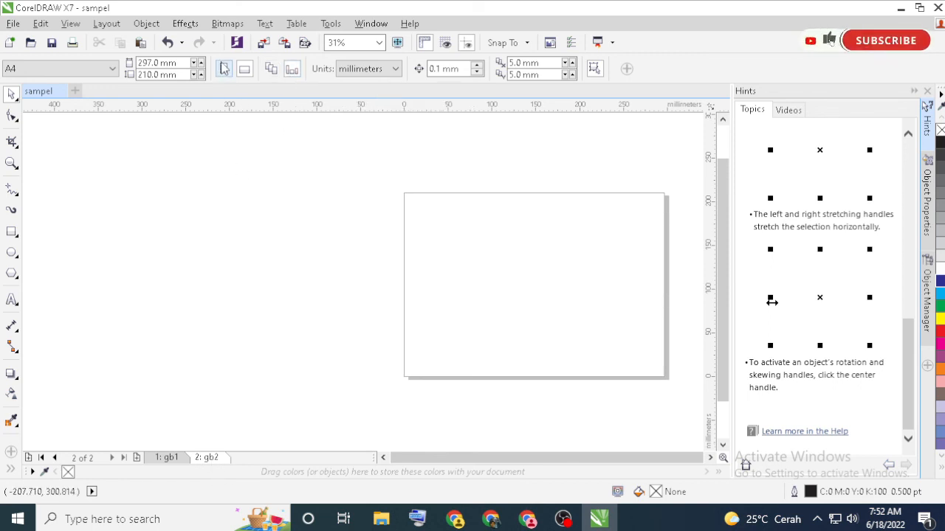
pyautogui.click(179, 458)
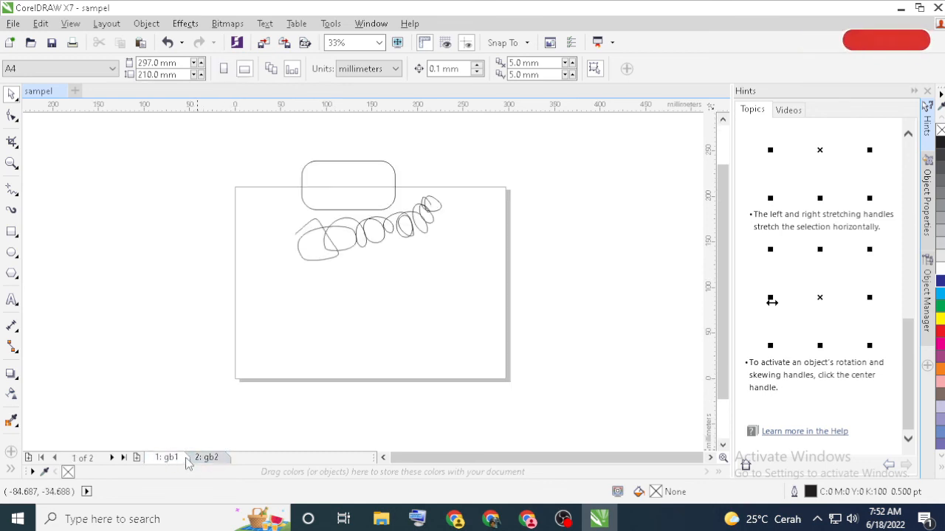
pyautogui.click(208, 458)
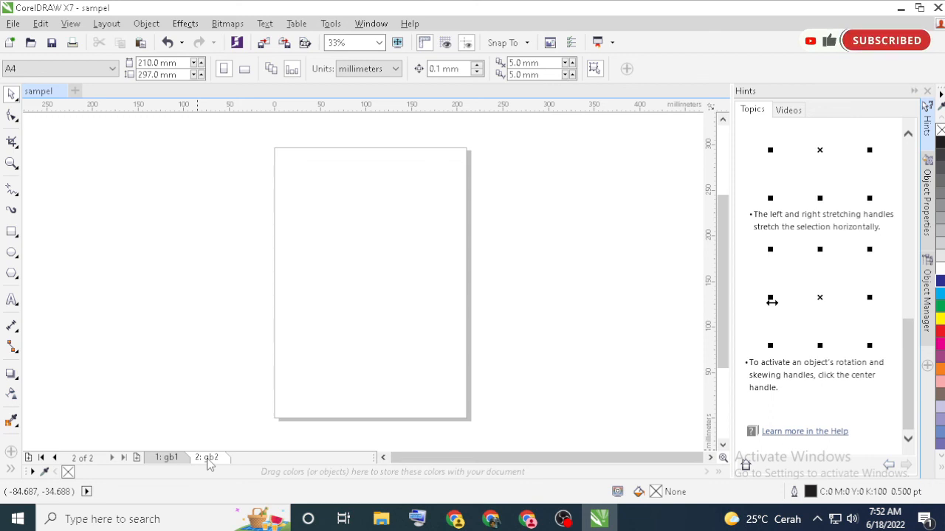
# Set page gb1 to portrait and page gb2 to landscape, and compare the two pages
pyautogui.click(175, 458)
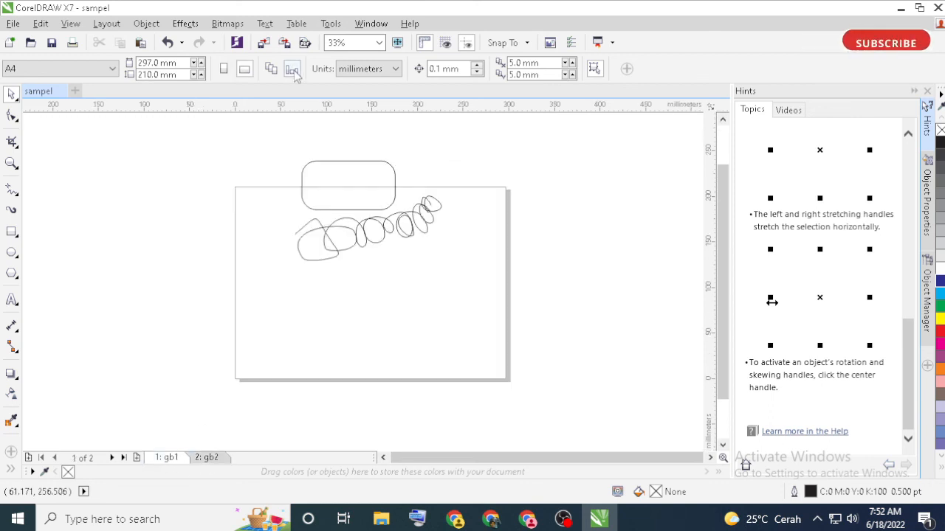
pyautogui.click(224, 69)
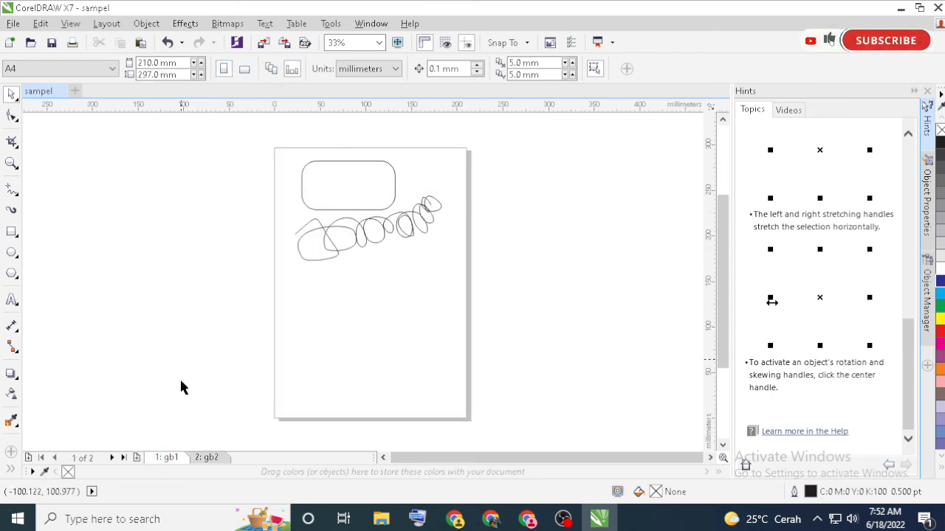
pyautogui.click(207, 458)
pyautogui.click(244, 68)
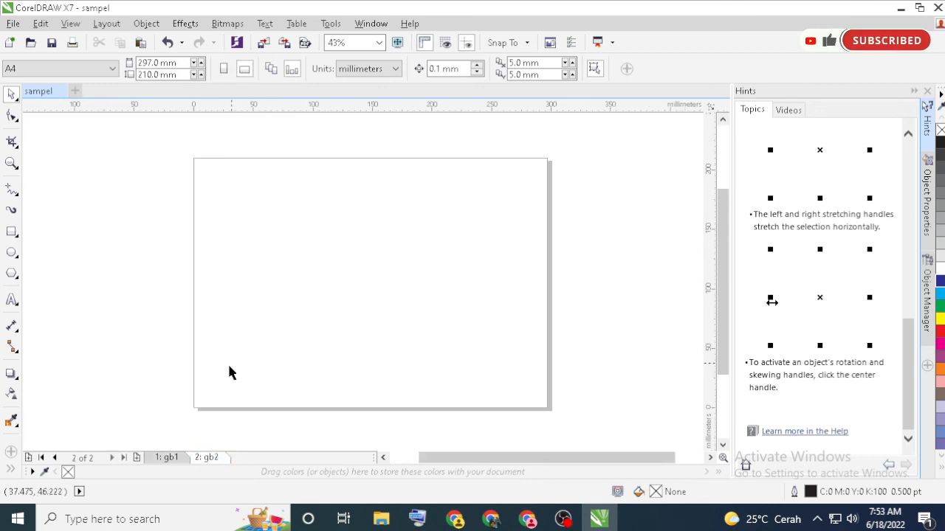
pyautogui.click(174, 458)
pyautogui.click(201, 458)
pyautogui.click(174, 458)
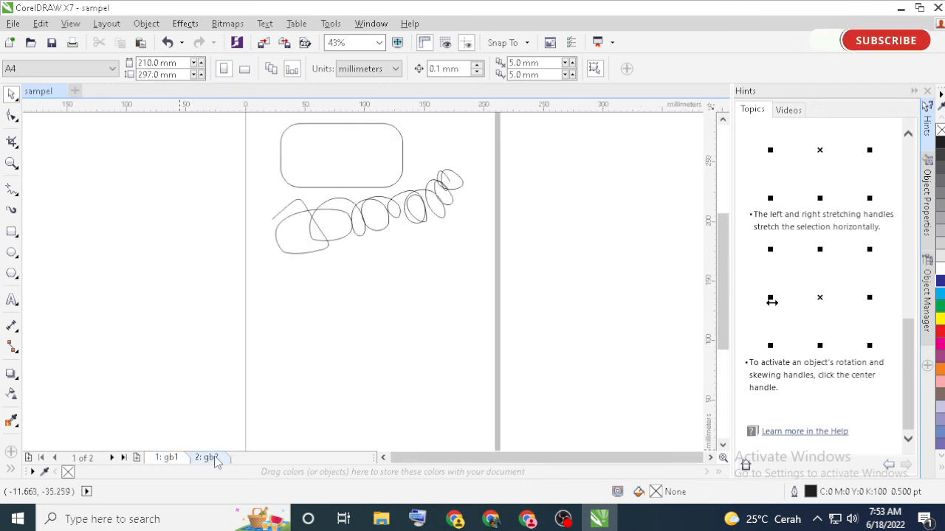
pyautogui.click(211, 458)
pyautogui.click(175, 459)
# Set the document's drawing units to centimeters
pyautogui.click(396, 69)
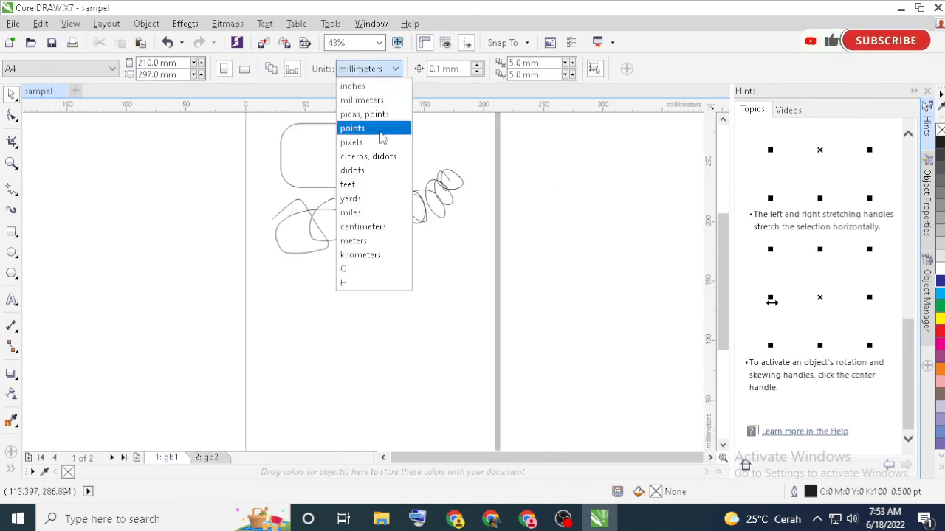
pyautogui.click(366, 227)
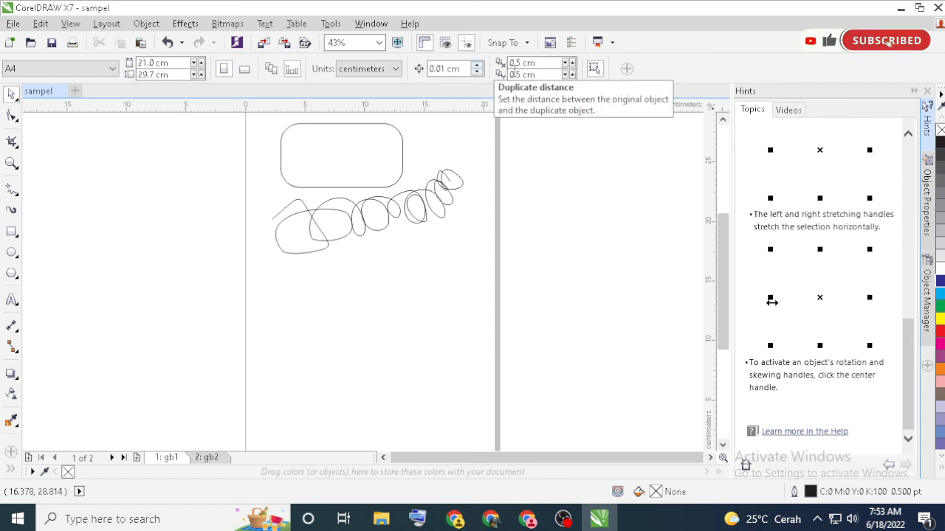
# Move the rounded rectangle on gb1 below the freehand scribble, to about X 8.3 cm and Y 14.7 cm, and deselect it
pyautogui.click(360, 152)
pyautogui.moveTo(359, 148); pyautogui.dragTo(354, 280)
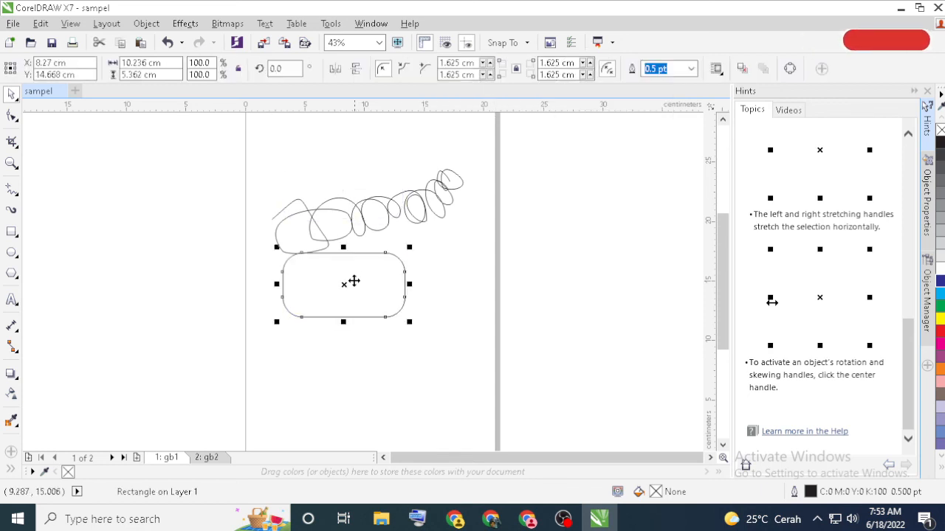
pyautogui.click(384, 145)
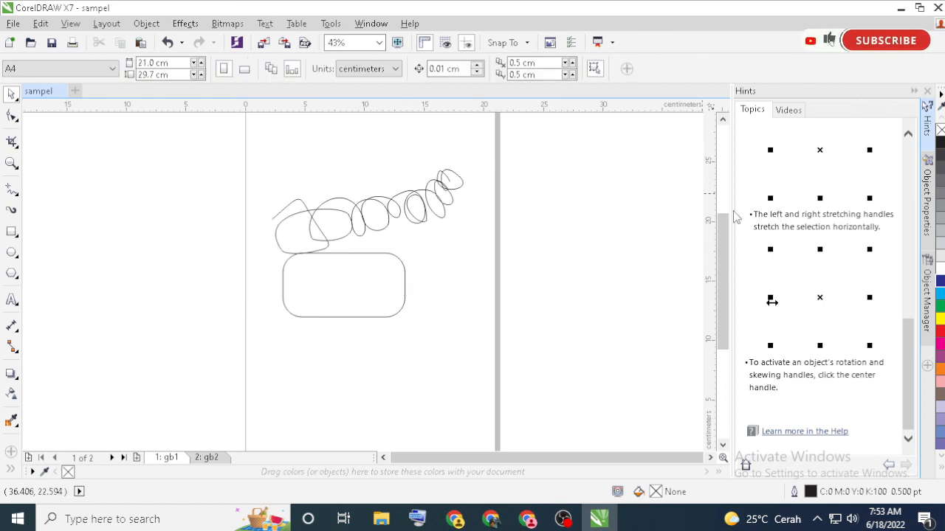
pyautogui.scroll(2, 727, 222)
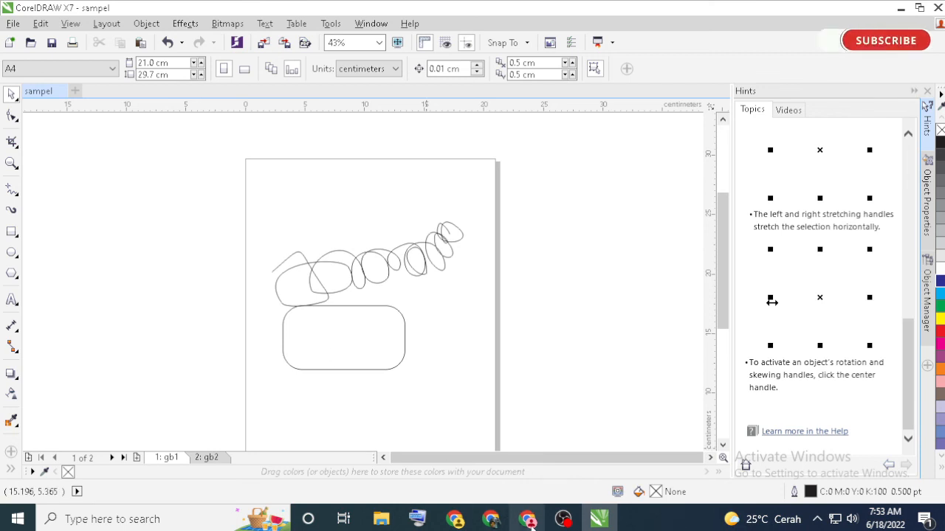
# Switch to the Chrome window with the video tutorial list on the course page
pyautogui.moveTo(532, 522)
pyautogui.click(487, 445)
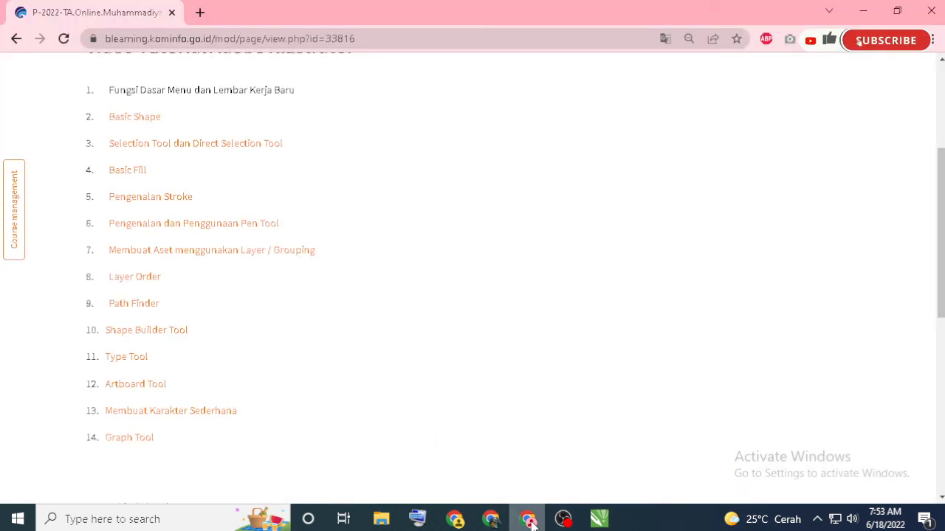